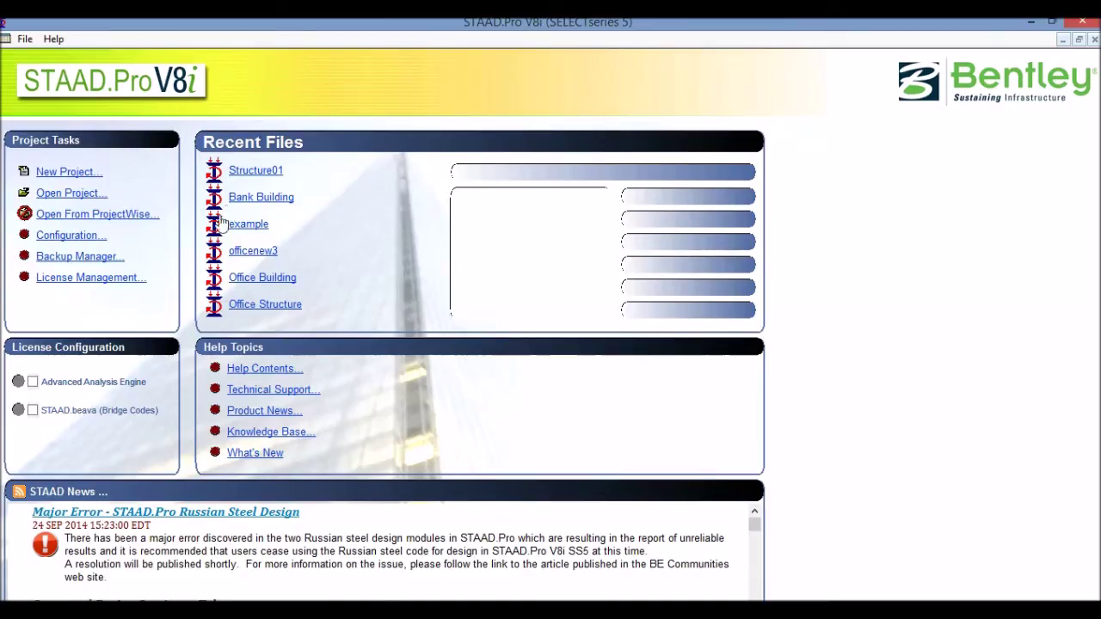
Open the Structure01 model from the Recent Files list on the start page.
click(259, 170)
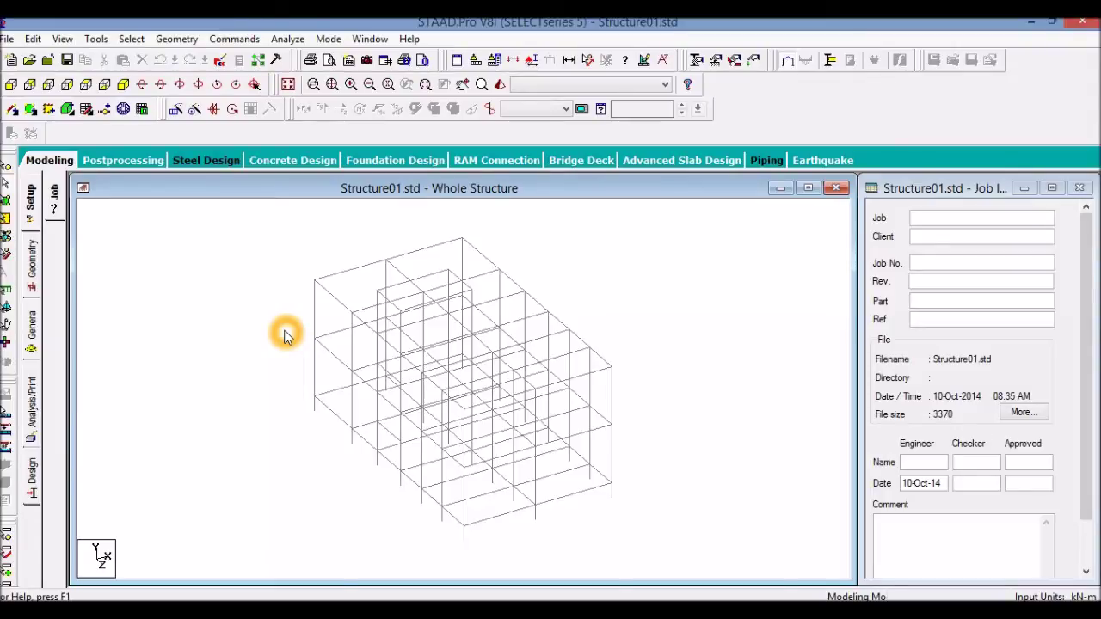
Turn on the Beam Orientation display in Symbols and Labels.
click(528, 62)
click(392, 242)
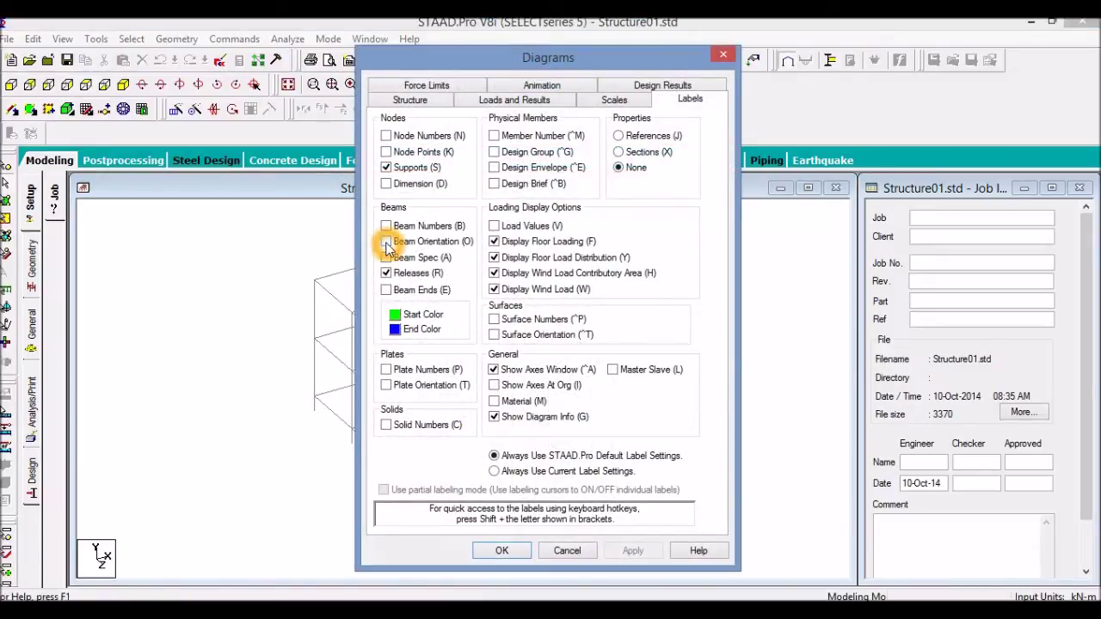
click(633, 551)
click(502, 551)
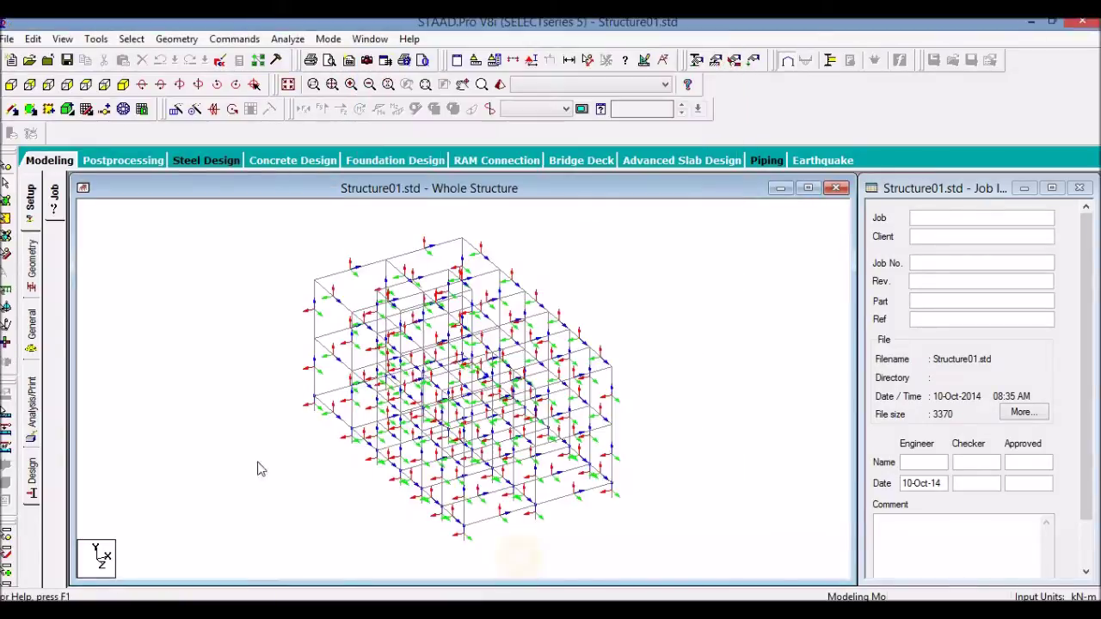
Zoom in on the frame to look at the beam orientation axes.
click(217, 437)
scroll(217, 437, up, 2)
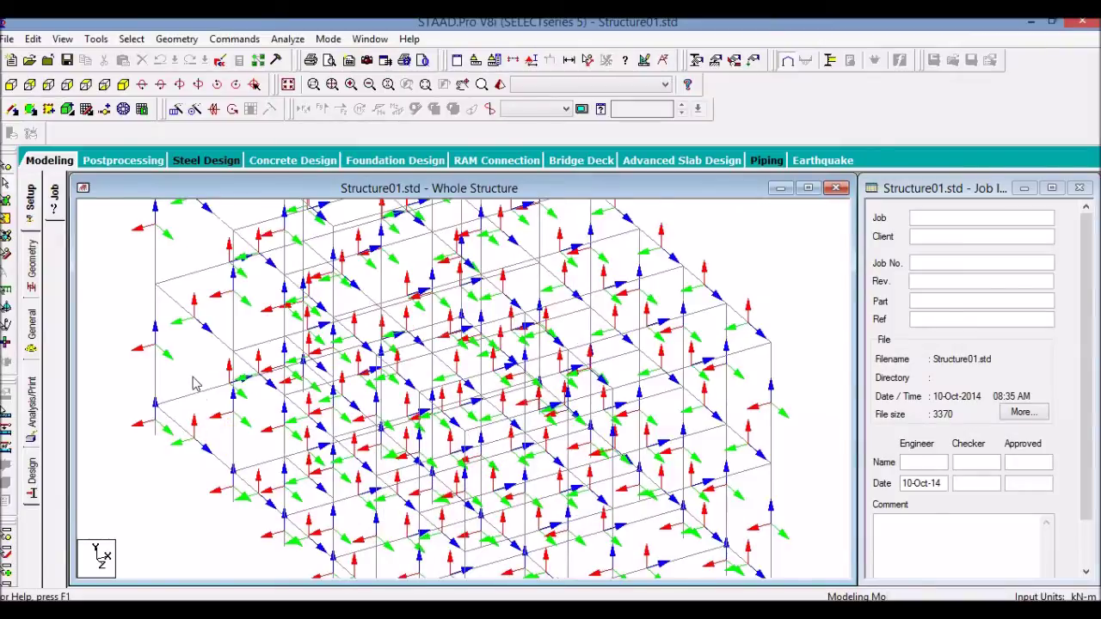
scroll(327, 448, up, 3)
click(351, 443)
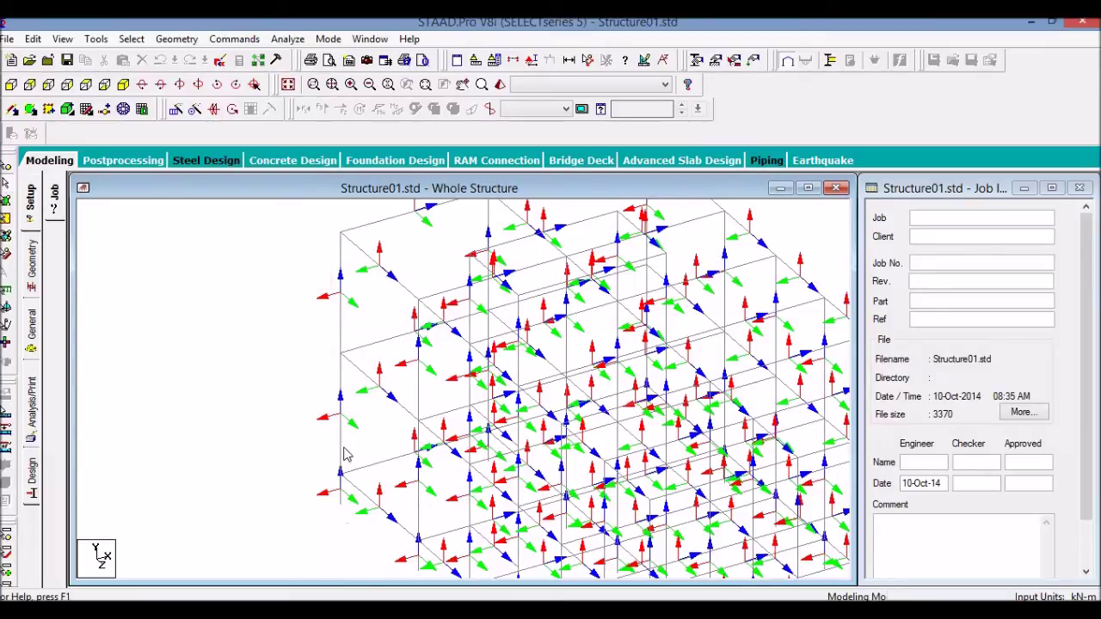
click(345, 271)
click(349, 414)
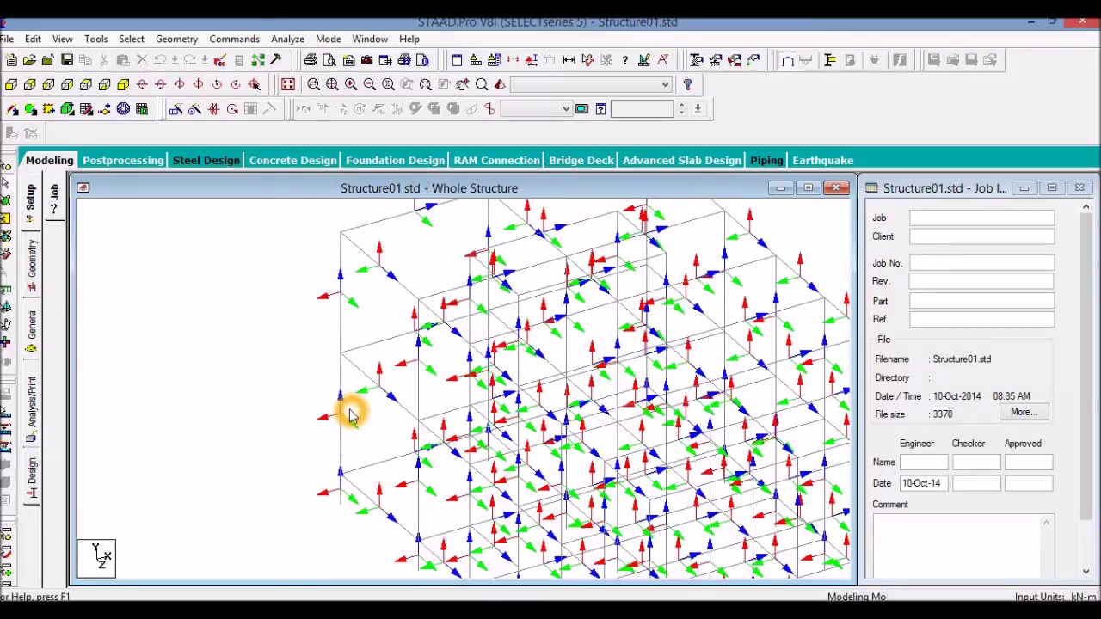
click(348, 294)
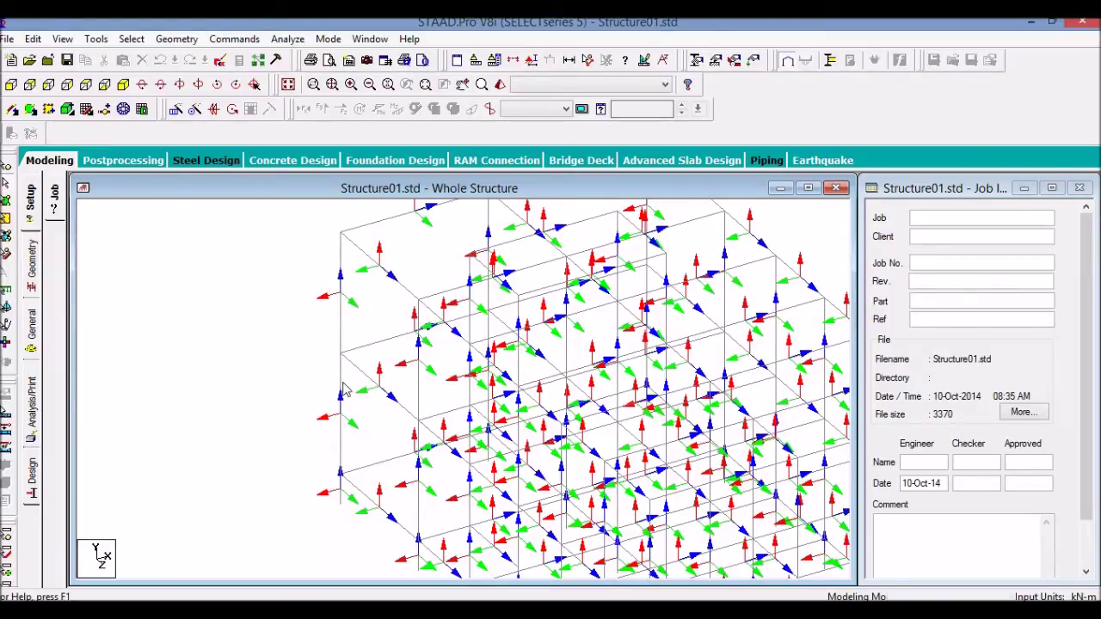
Pick column Beam 33 and inspect its local axes.
click(342, 495)
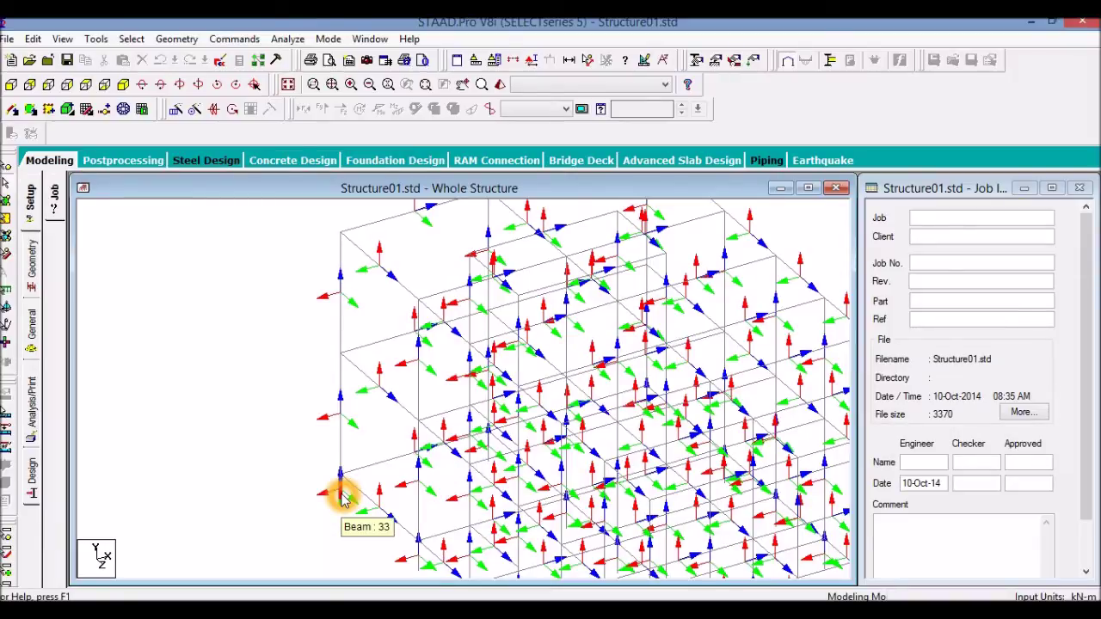
scroll(356, 426, down, 4)
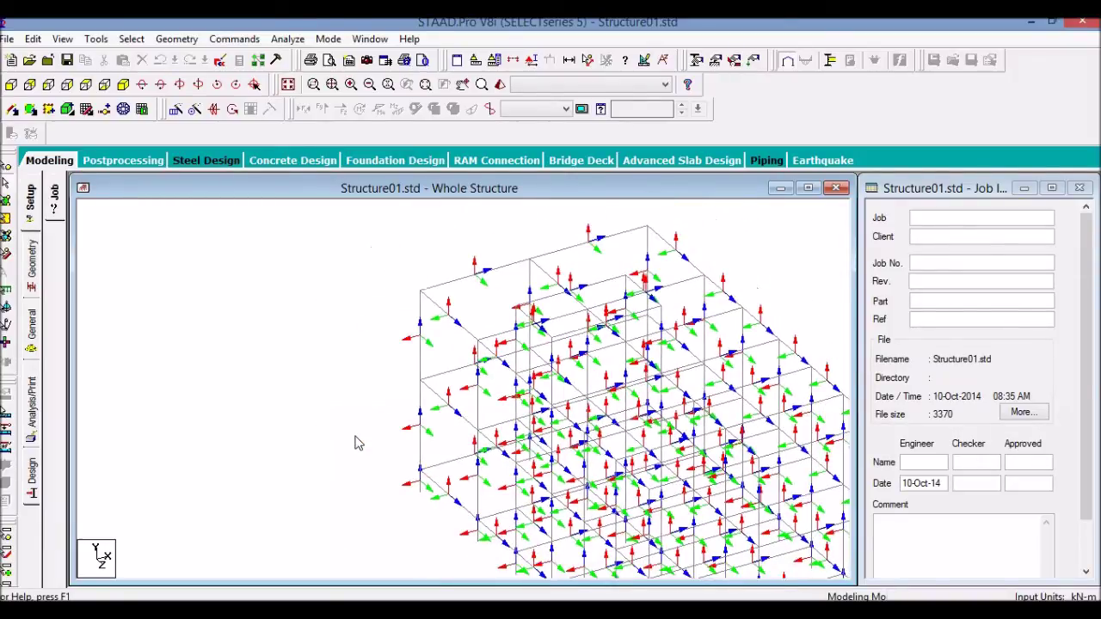
drag(376, 454, 298, 447)
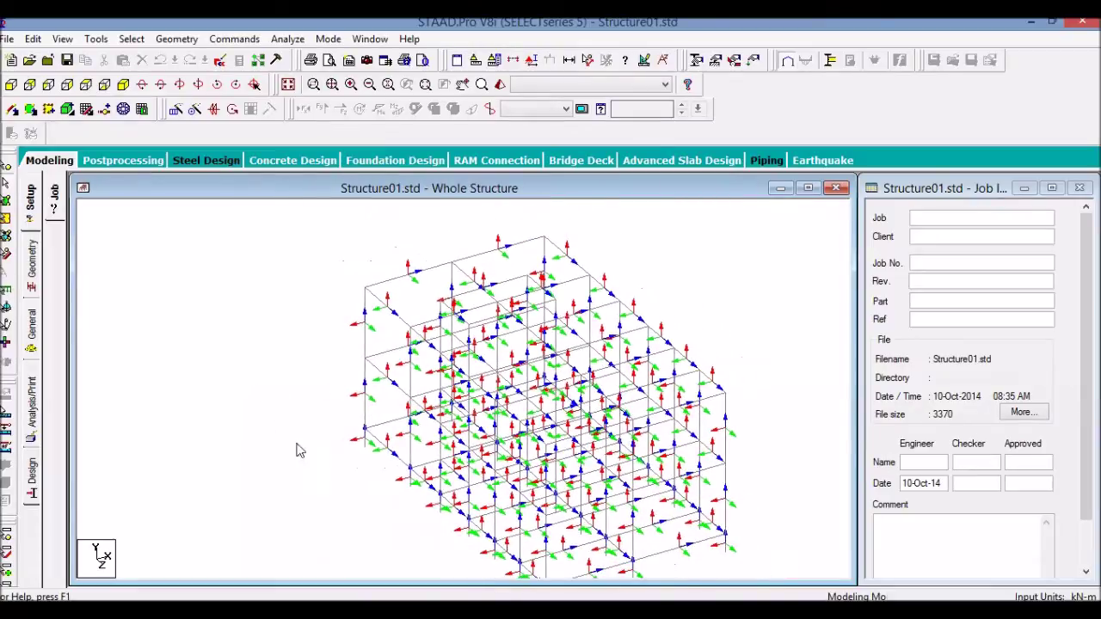
mouse_move(339, 481)
mouse_down()
mouse_move(364, 499)
mouse_move(330, 467)
mouse_up()
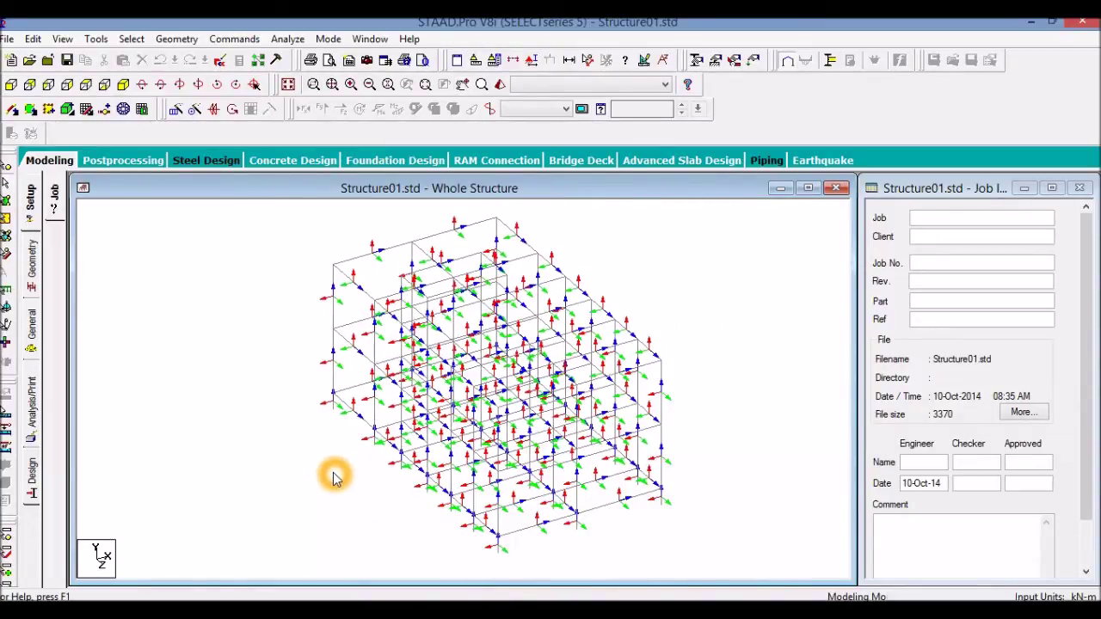
scroll(303, 377, up, 5)
scroll(303, 377, up, 3)
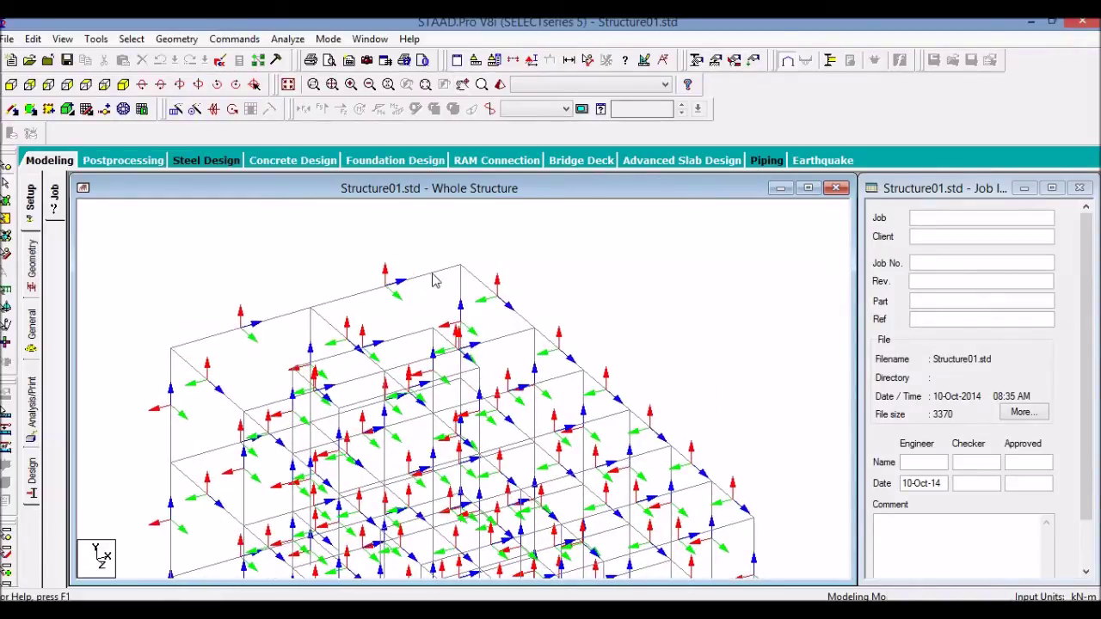
scroll(651, 446, down, 5)
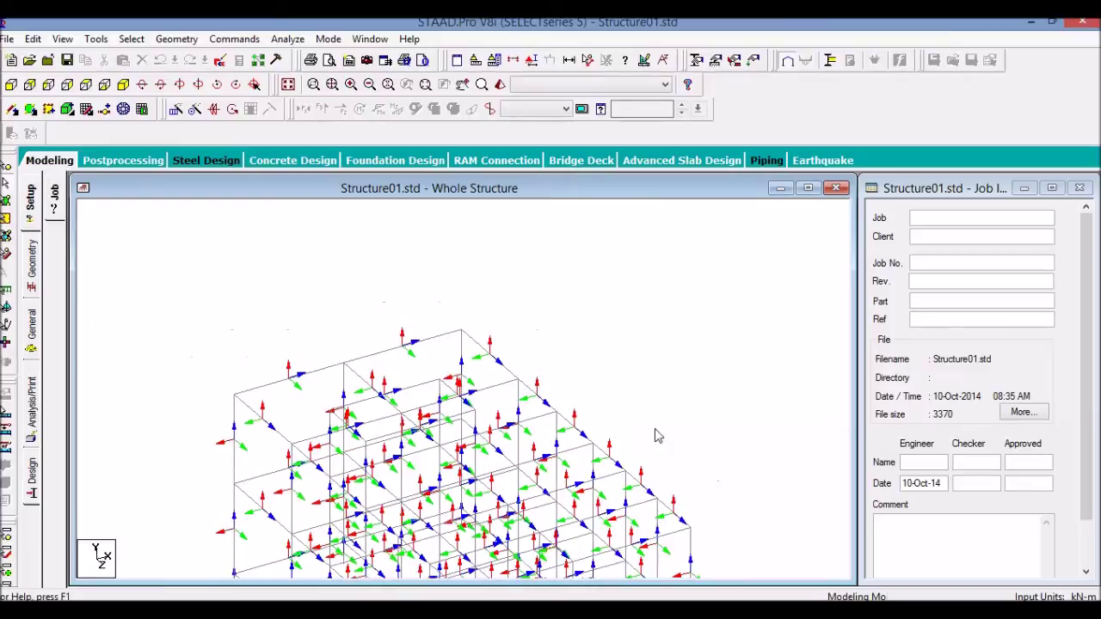
click(647, 280)
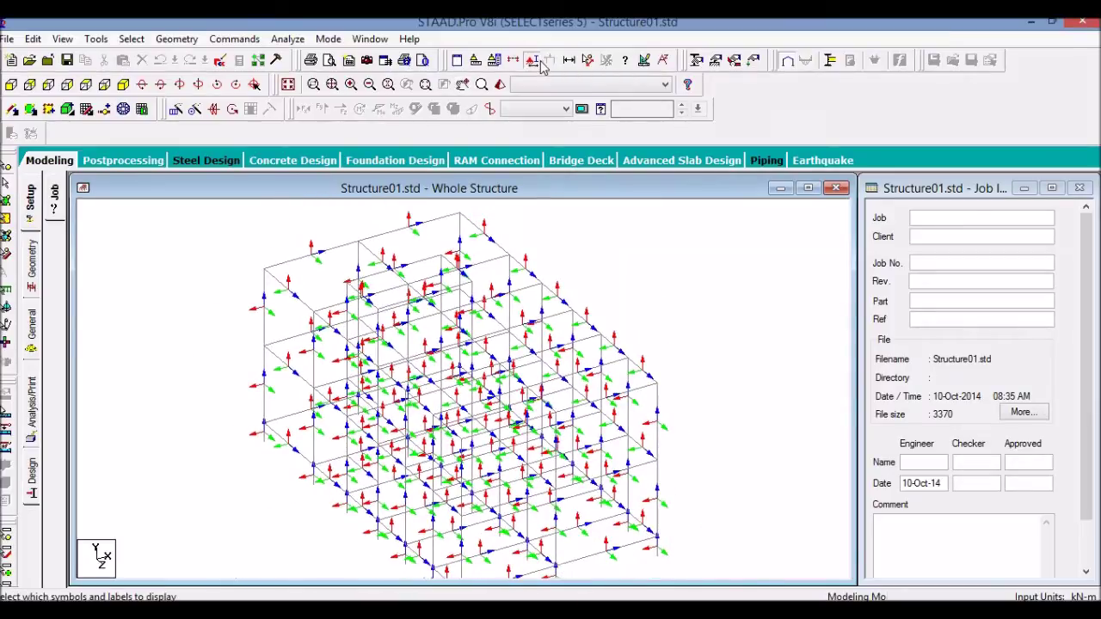
Hide the beam orientation axes and open the General > Property page.
click(531, 60)
click(386, 242)
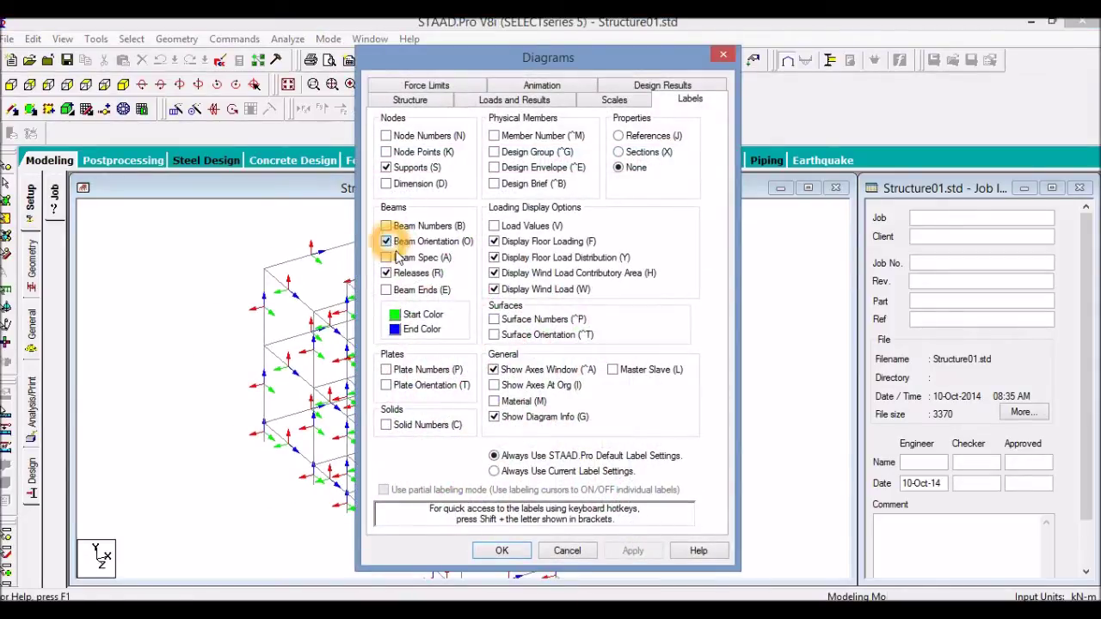
click(634, 552)
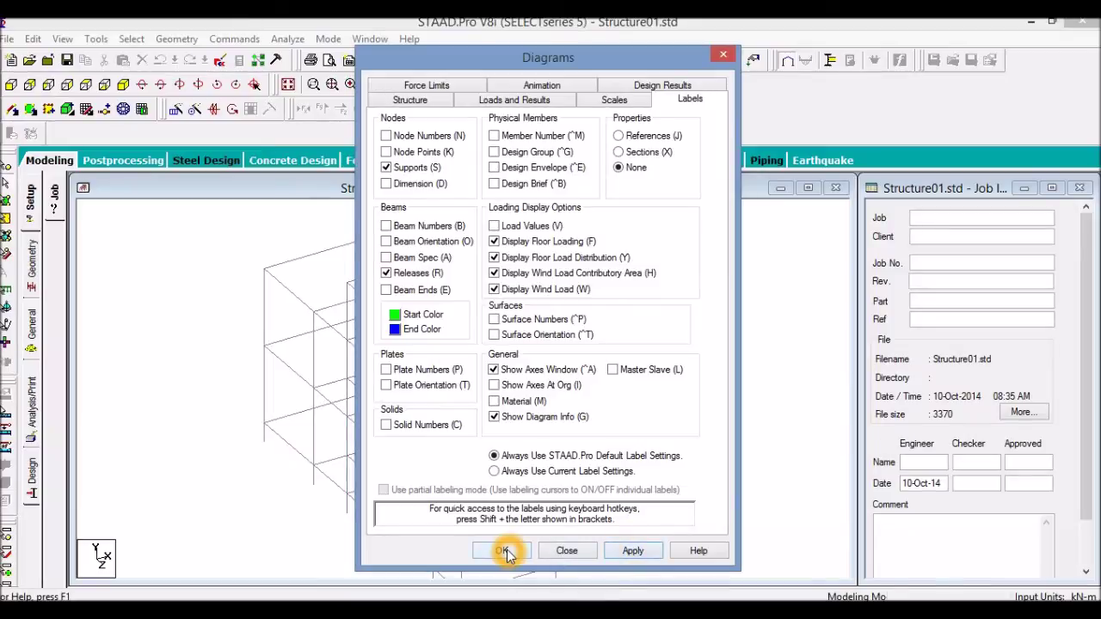
click(503, 551)
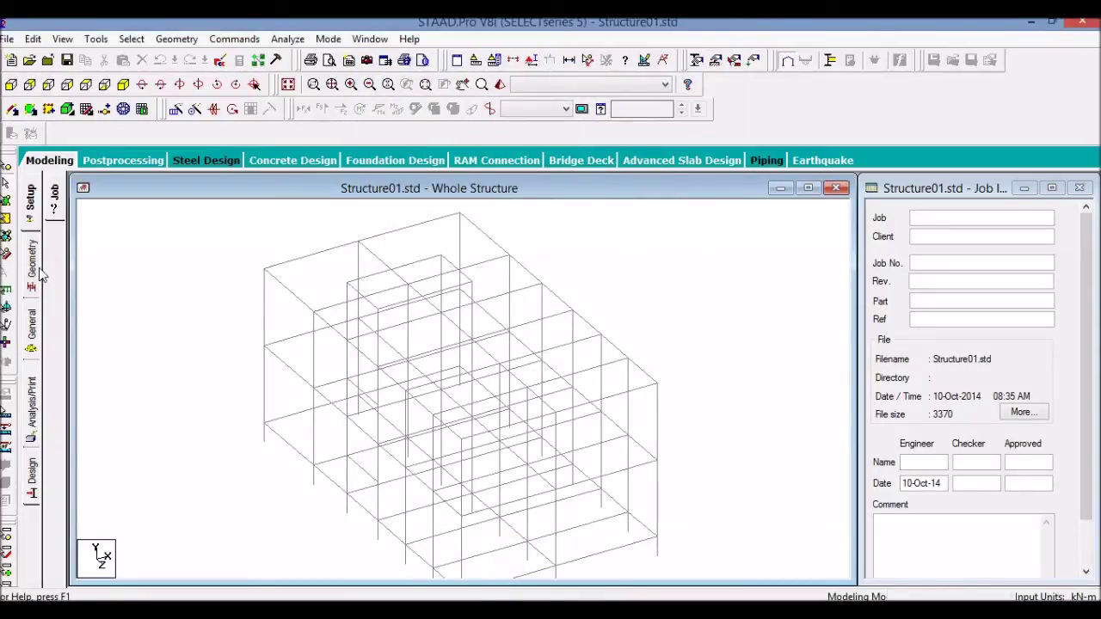
click(41, 337)
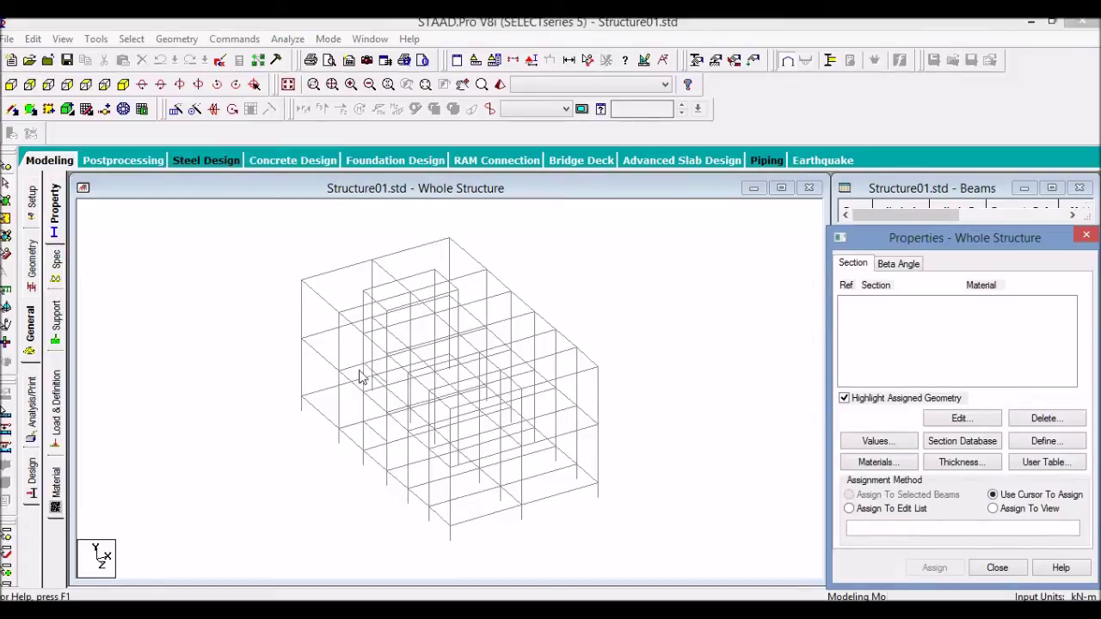
key(alt+Tab)
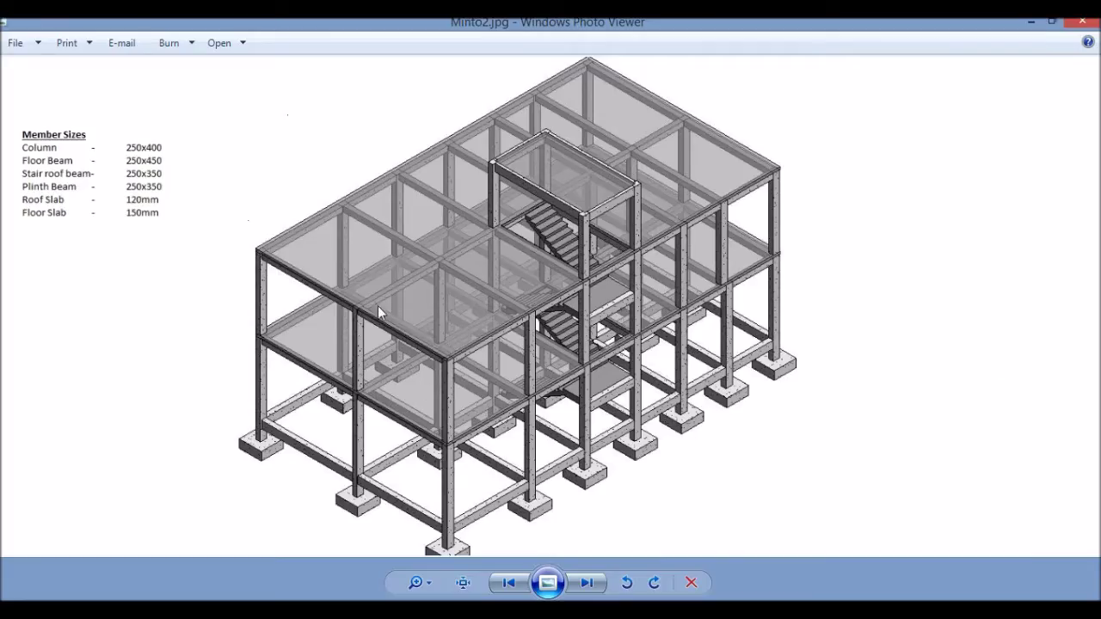
Read the Minto2.jpg sizes, 250x400 columns and 250x450 floor beams, then return to STAAD.
click(134, 158)
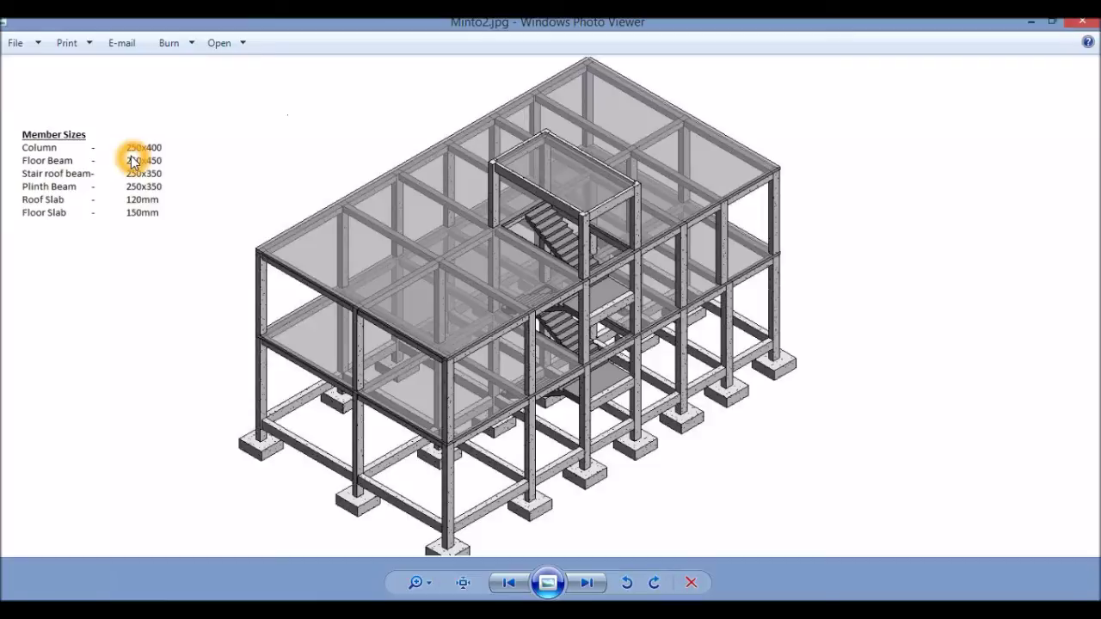
click(153, 157)
click(43, 164)
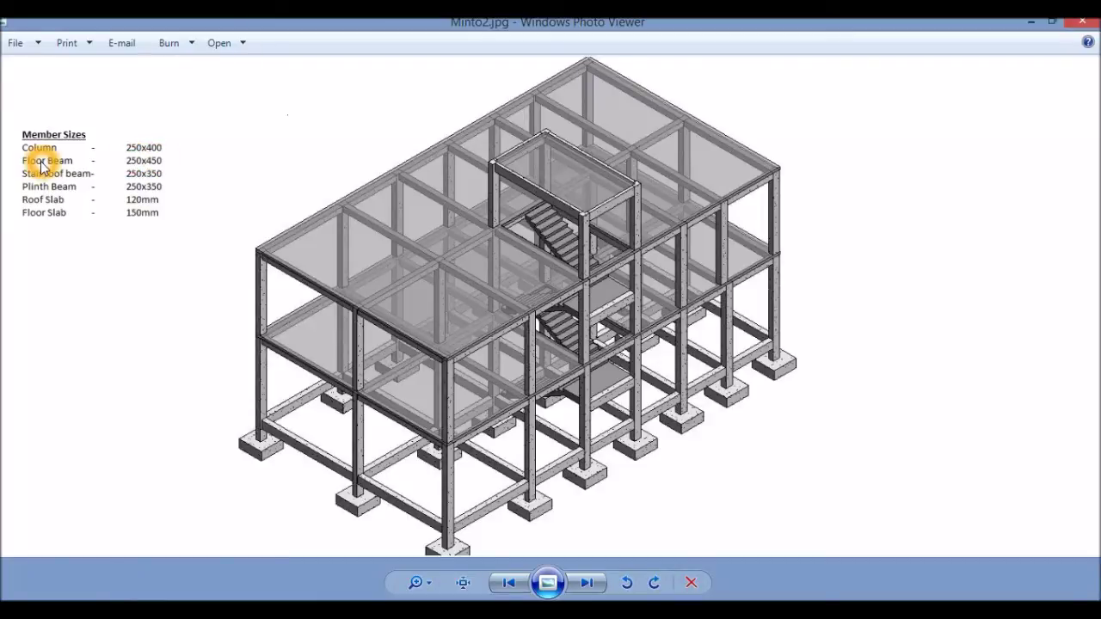
click(262, 274)
click(138, 170)
click(139, 173)
click(159, 172)
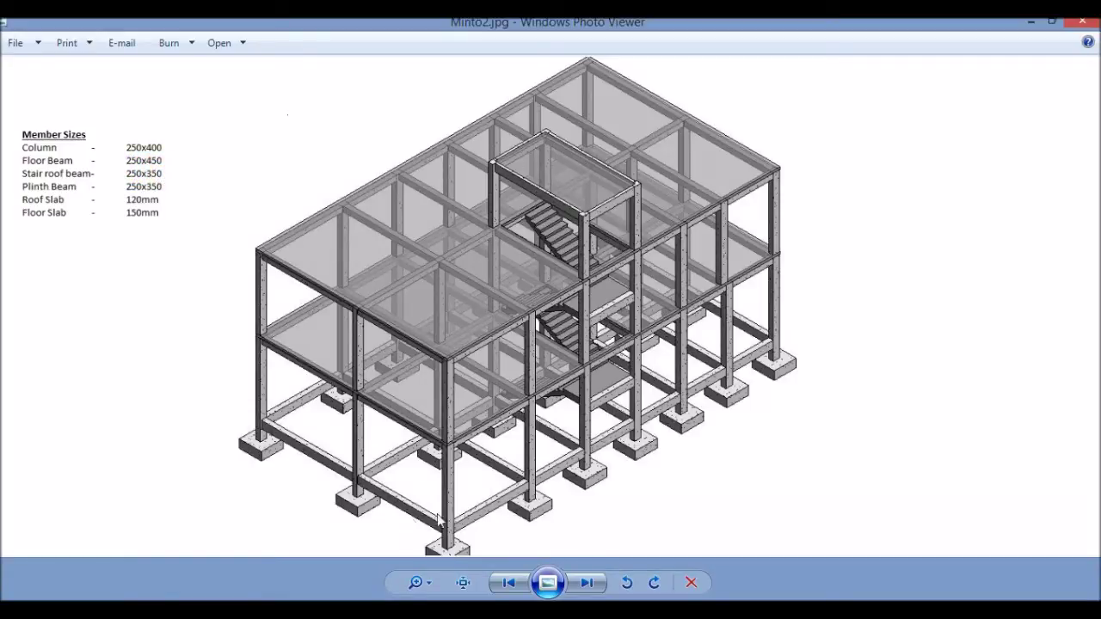
click(141, 191)
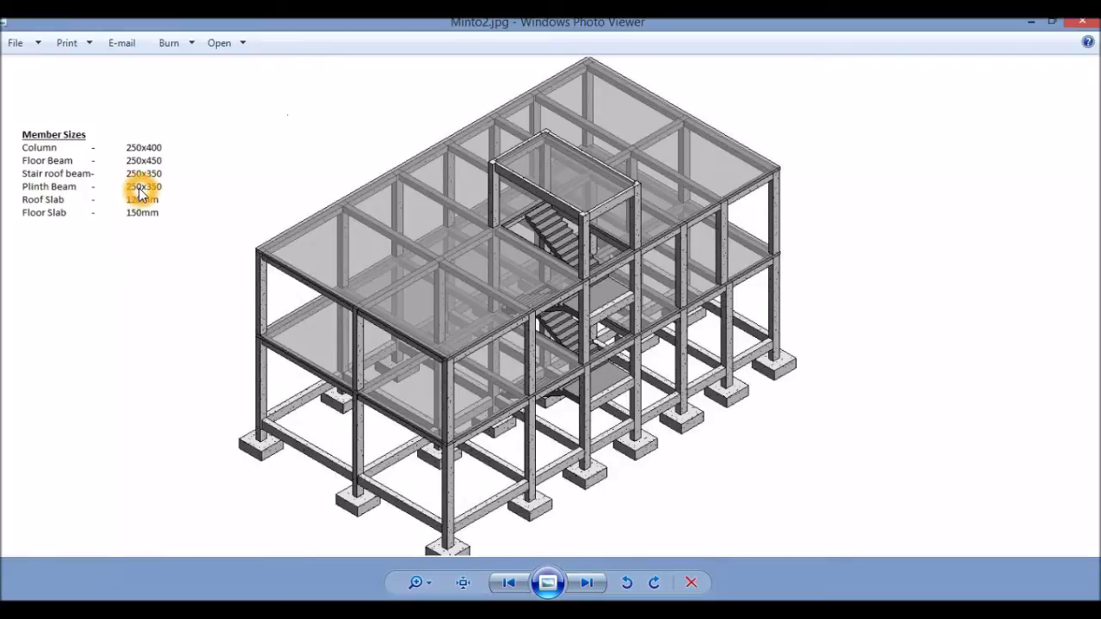
click(167, 191)
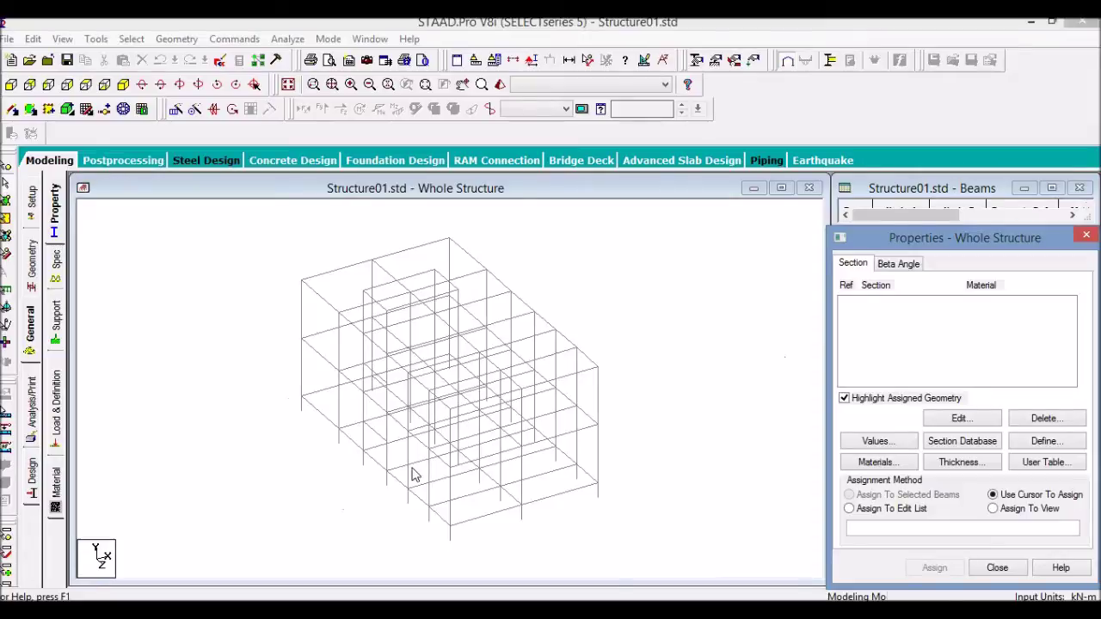
Define a rectangular section with YD 0.45 and ZD 0.25.
click(1046, 441)
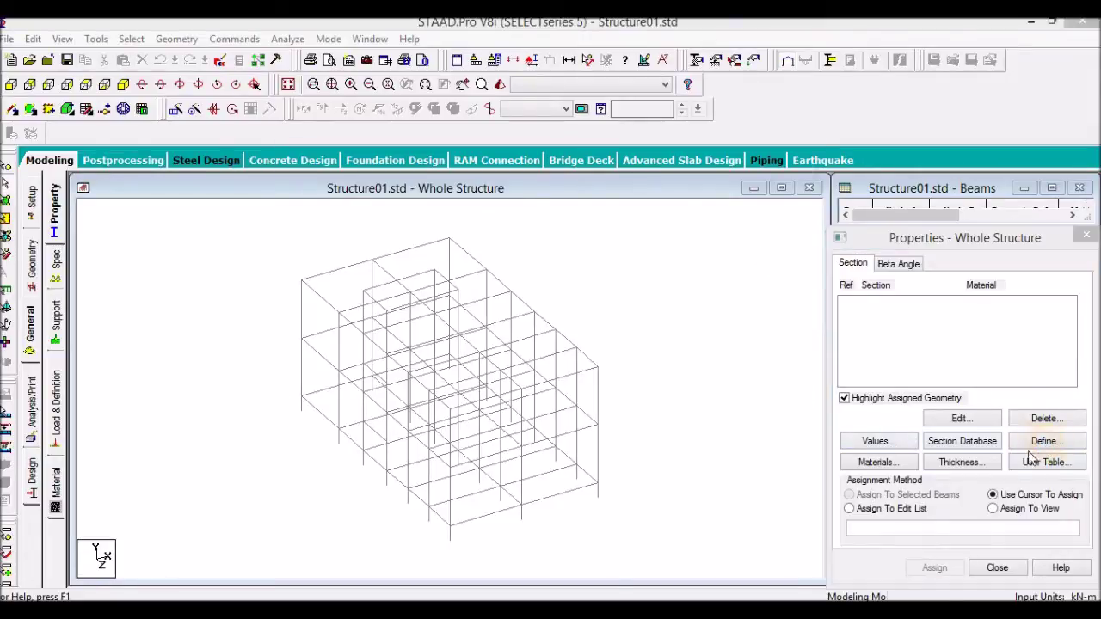
click(315, 187)
click(623, 262)
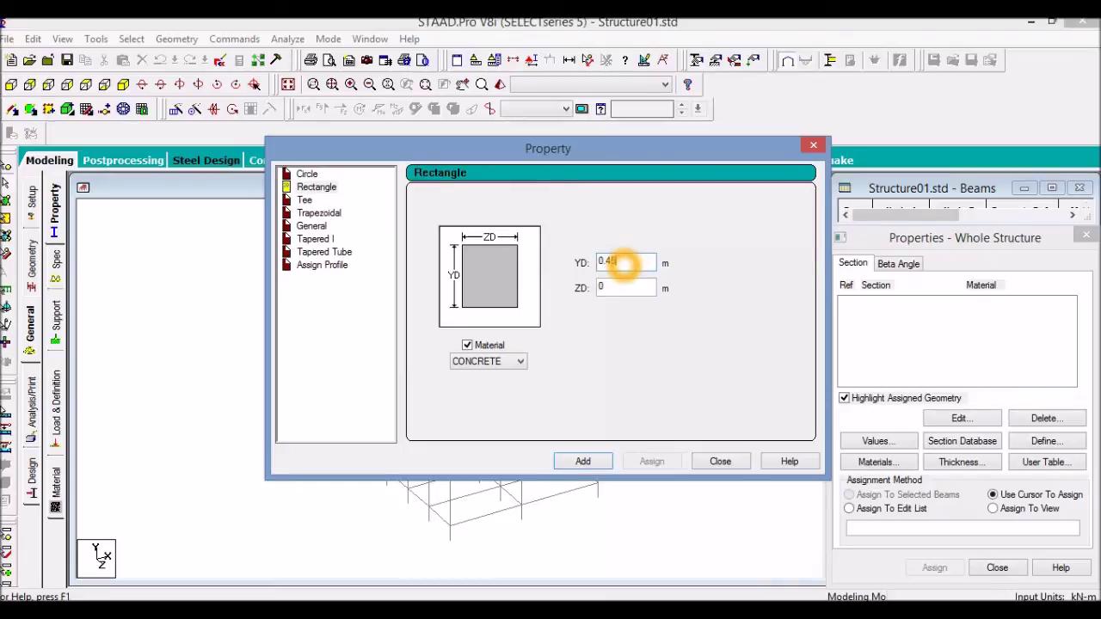
text(.45)
click(608, 288)
text(0.25)
click(585, 461)
Add the 0.40x0.25 and 0.35x0.25 rectangular sections, then select the 0.40x0.25 section.
click(644, 262)
key(BackSpace)
key(BackSpace)
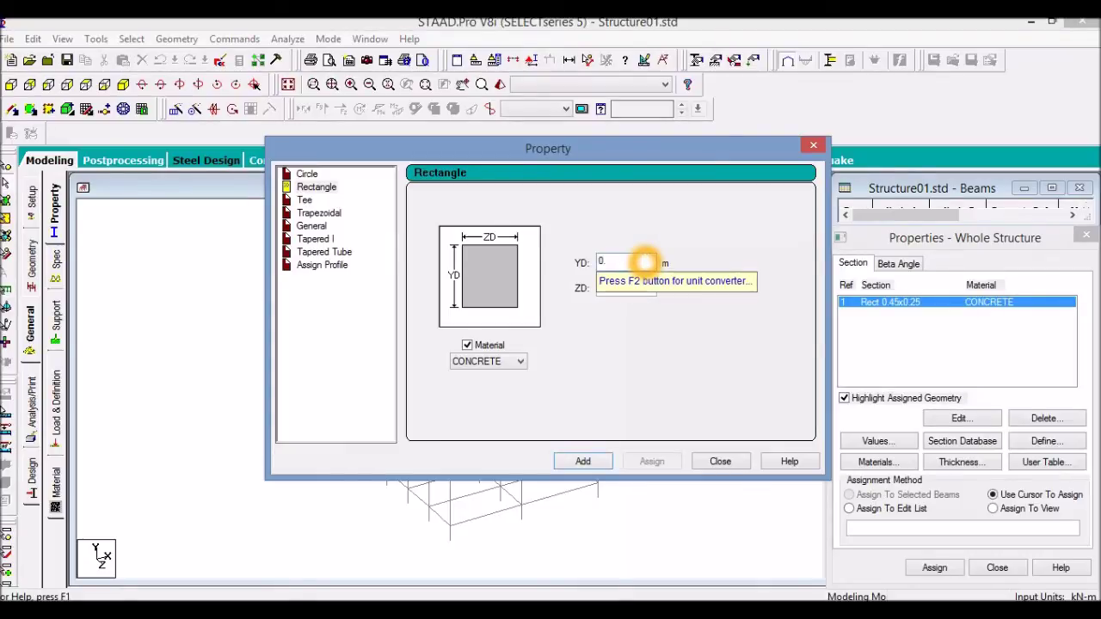
text(.)
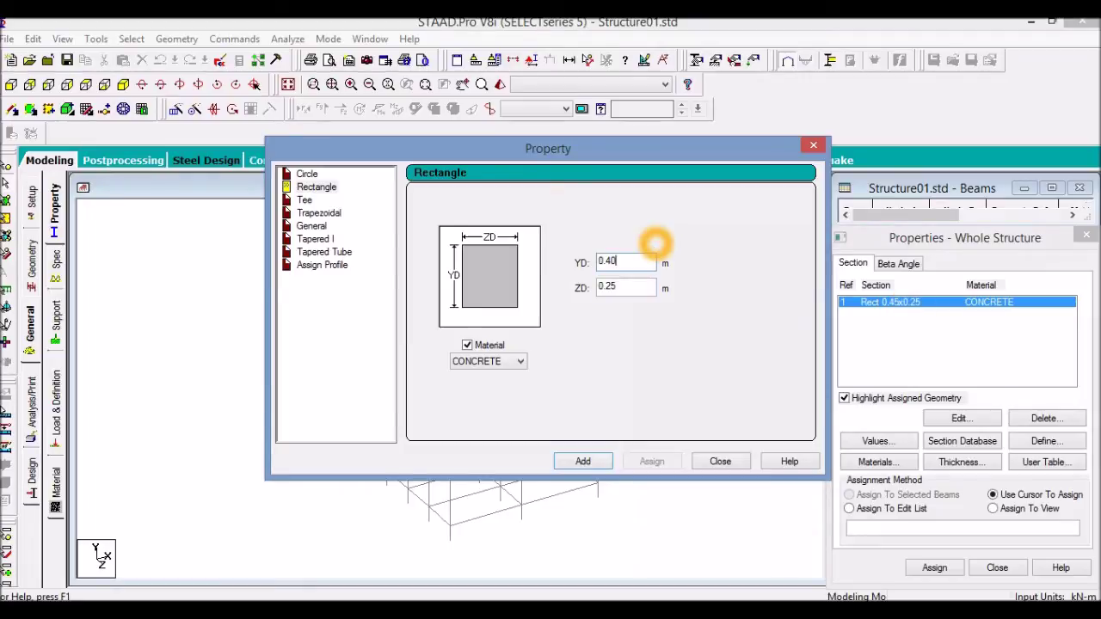
click(582, 462)
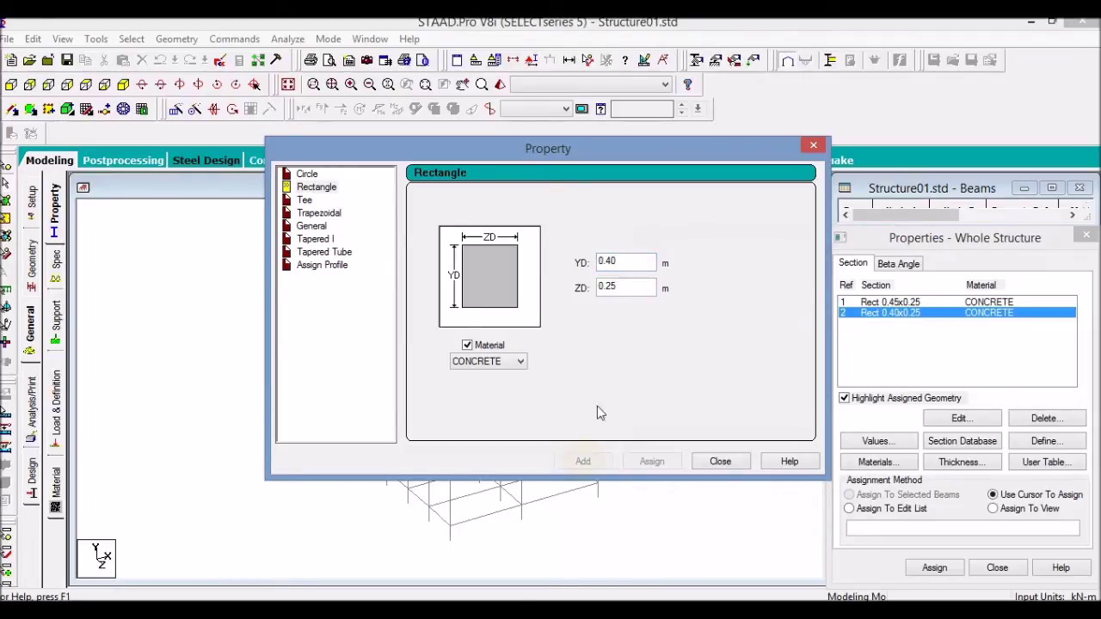
click(623, 258)
key(BackSpace)
key(BackSpace)
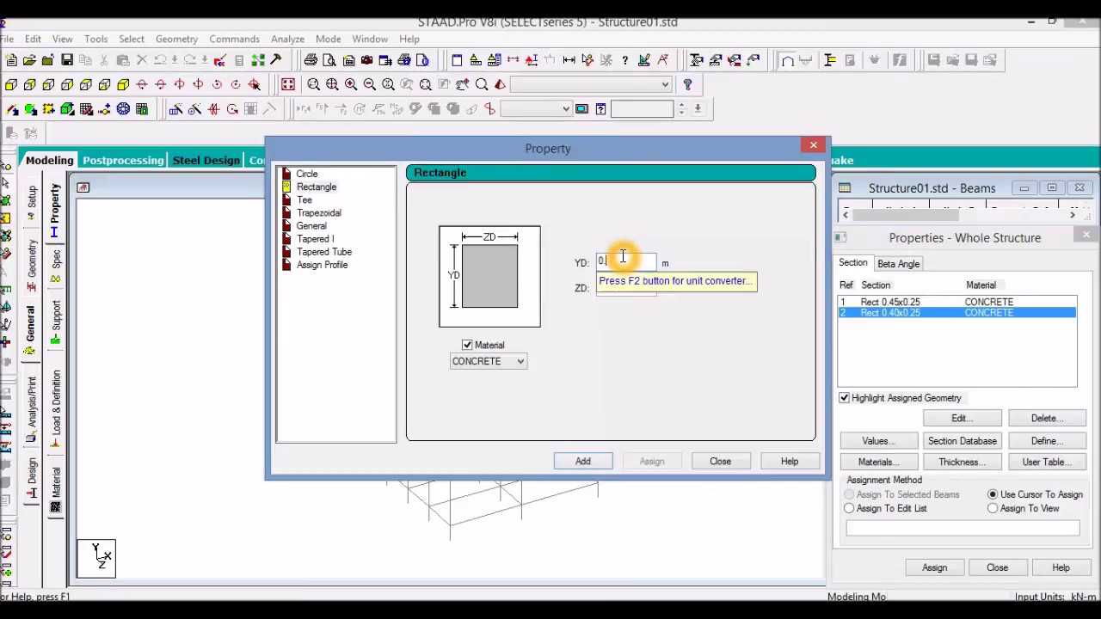
text(35)
click(583, 462)
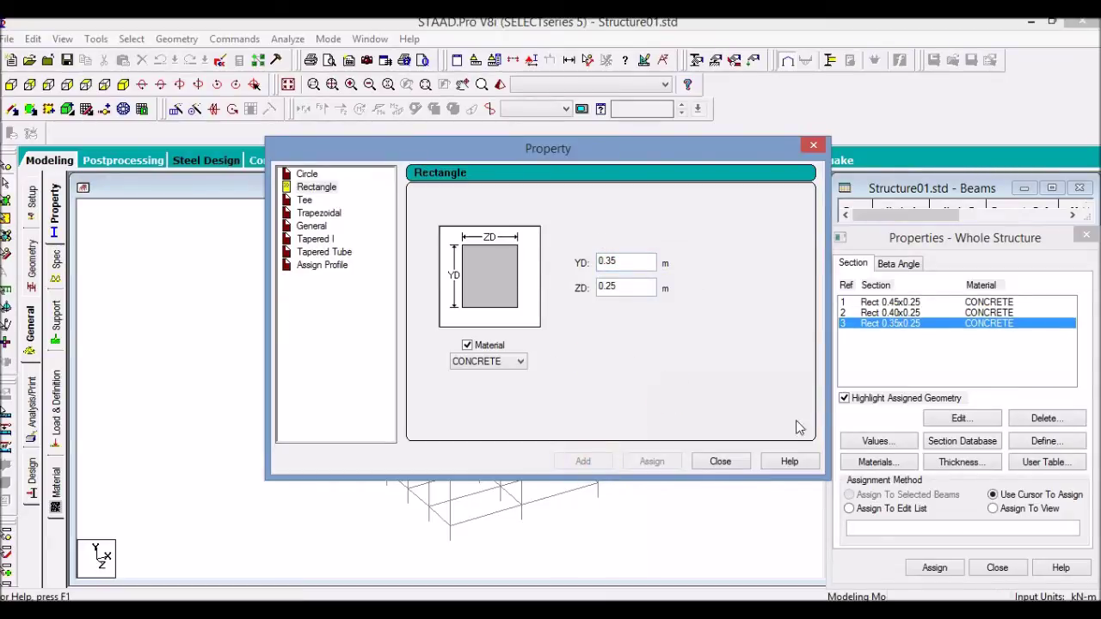
click(732, 463)
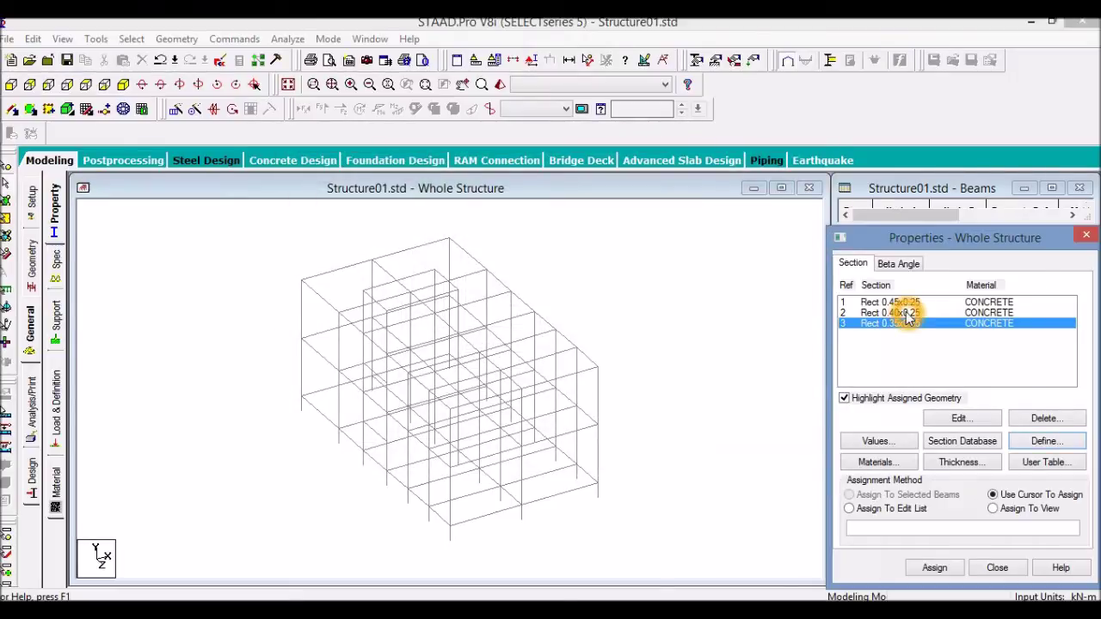
click(895, 313)
click(132, 39)
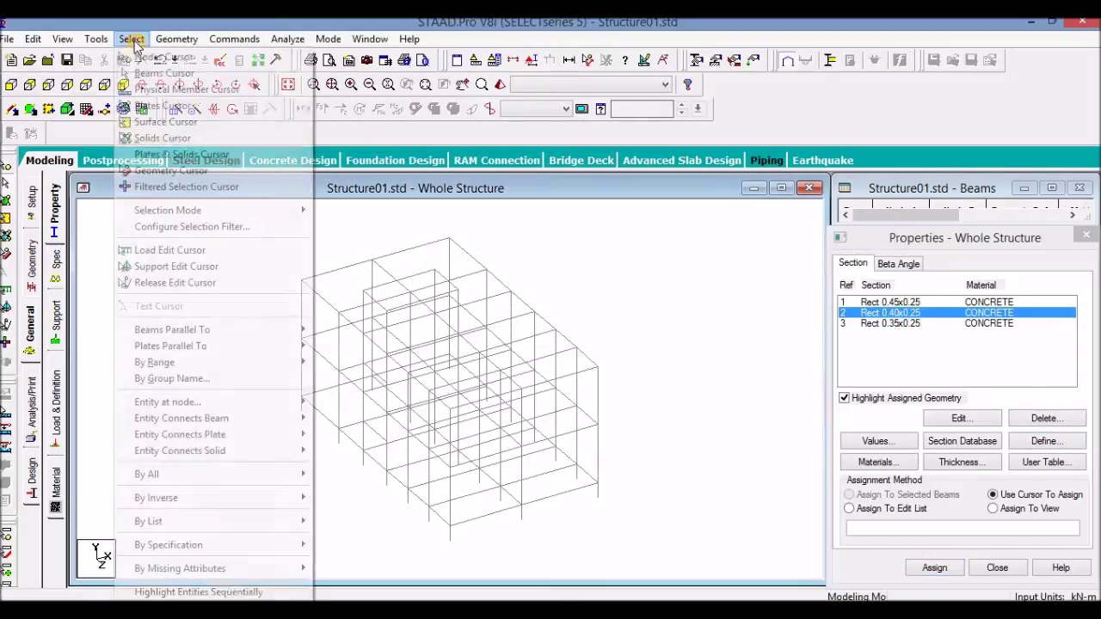
Assign section R2 (0.40x0.25) to all members parallel to Y.
mouse_move(229, 330)
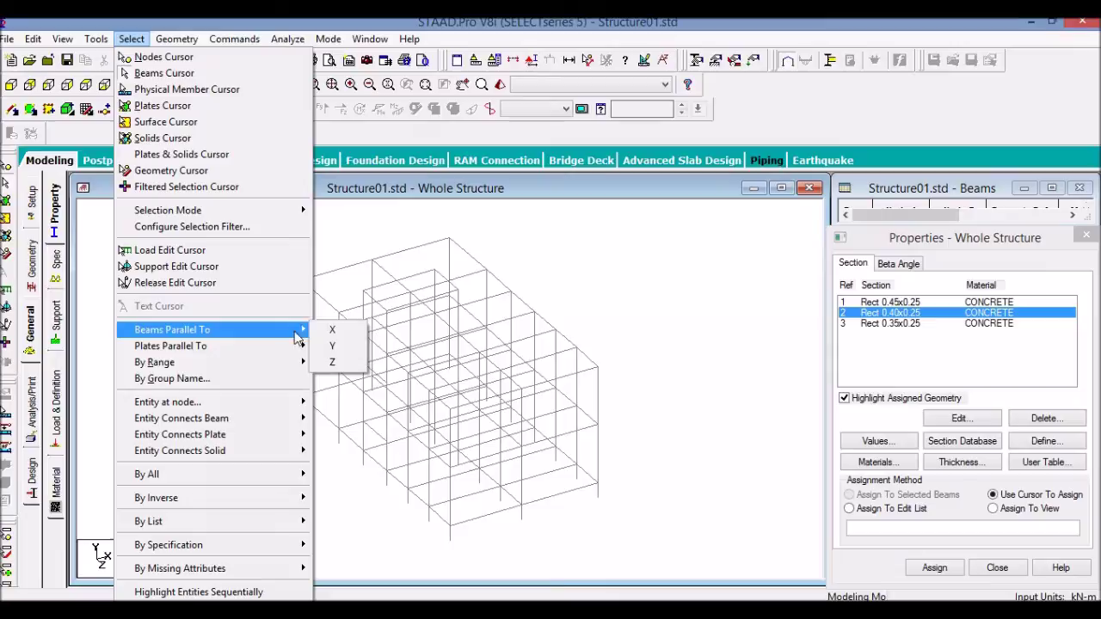
click(327, 345)
click(934, 568)
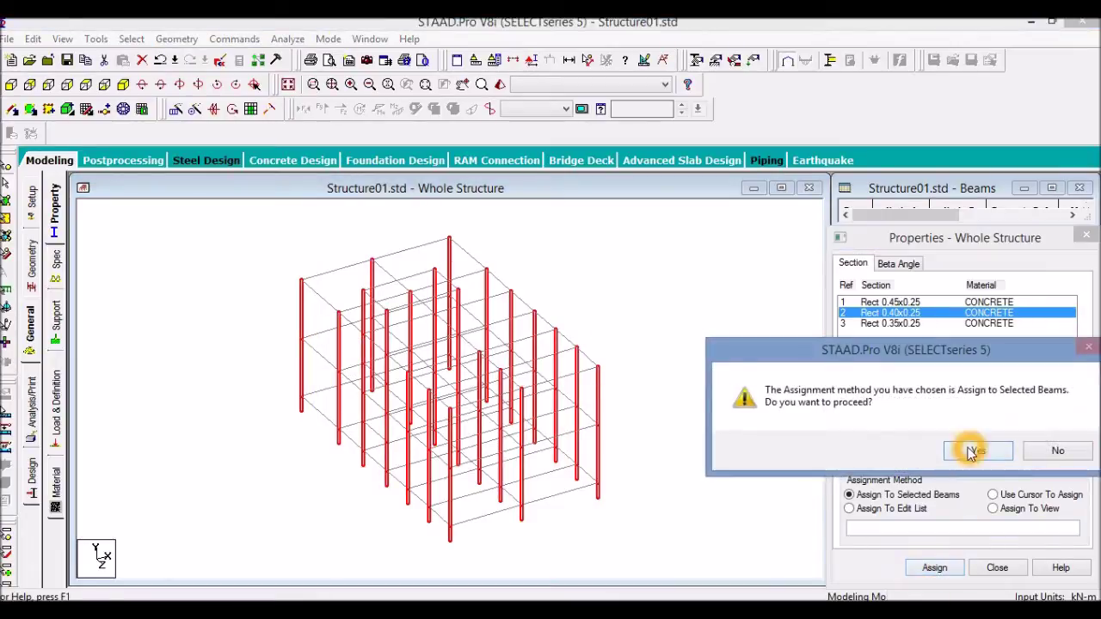
click(970, 450)
click(654, 282)
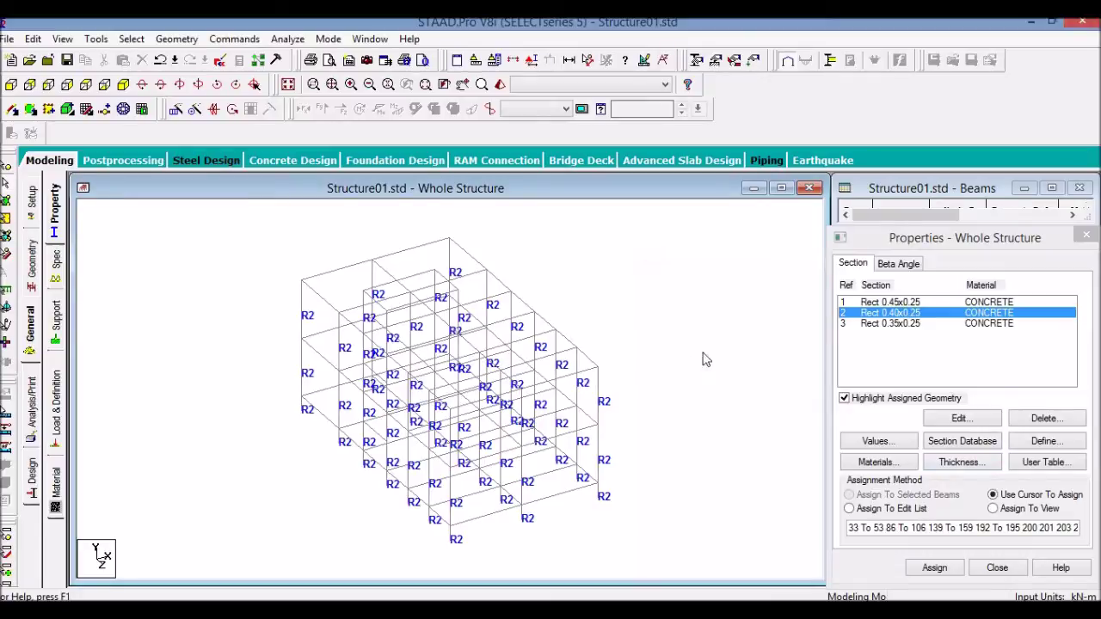
click(892, 302)
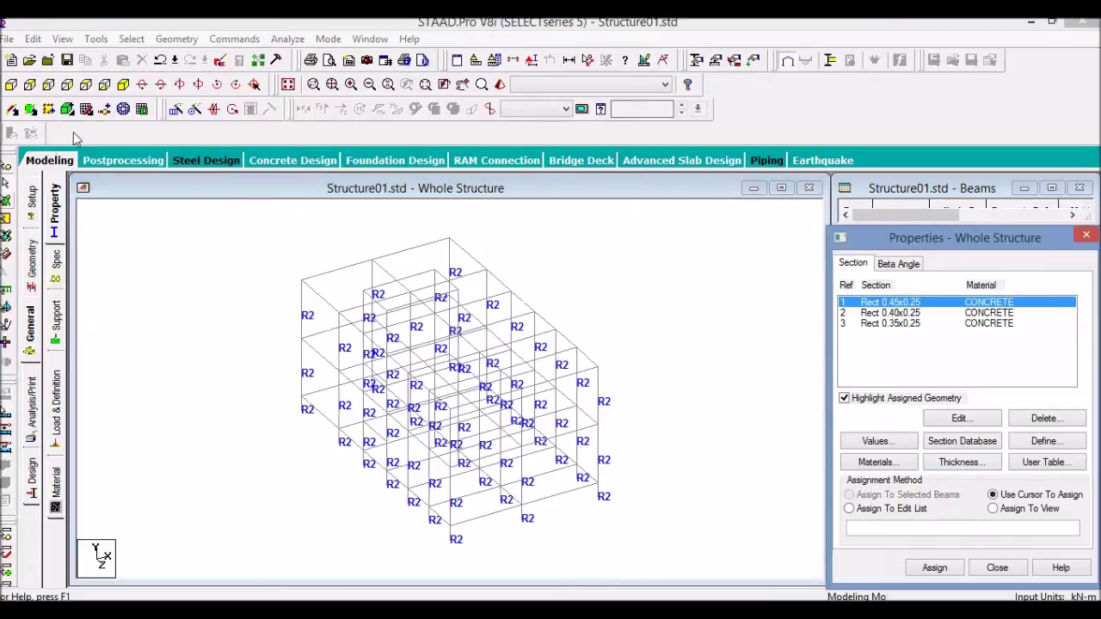
Window-select both intermediate floor beam levels in front view and assign section R1 (0.45x0.25).
click(11, 83)
drag(291, 298, 609, 327)
drag(292, 410, 609, 430)
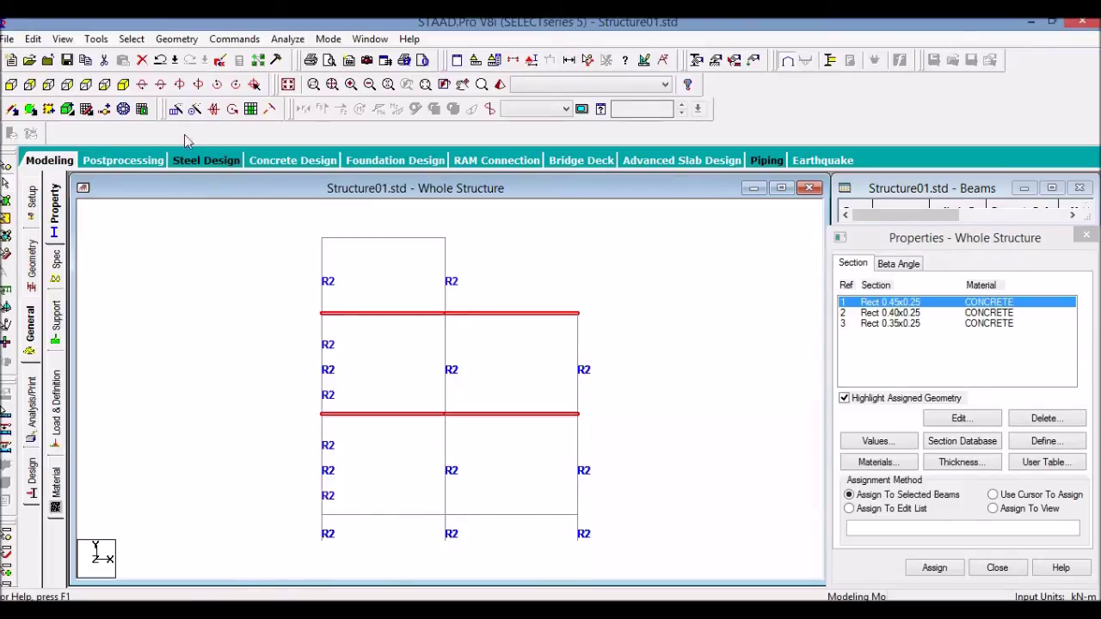
click(123, 84)
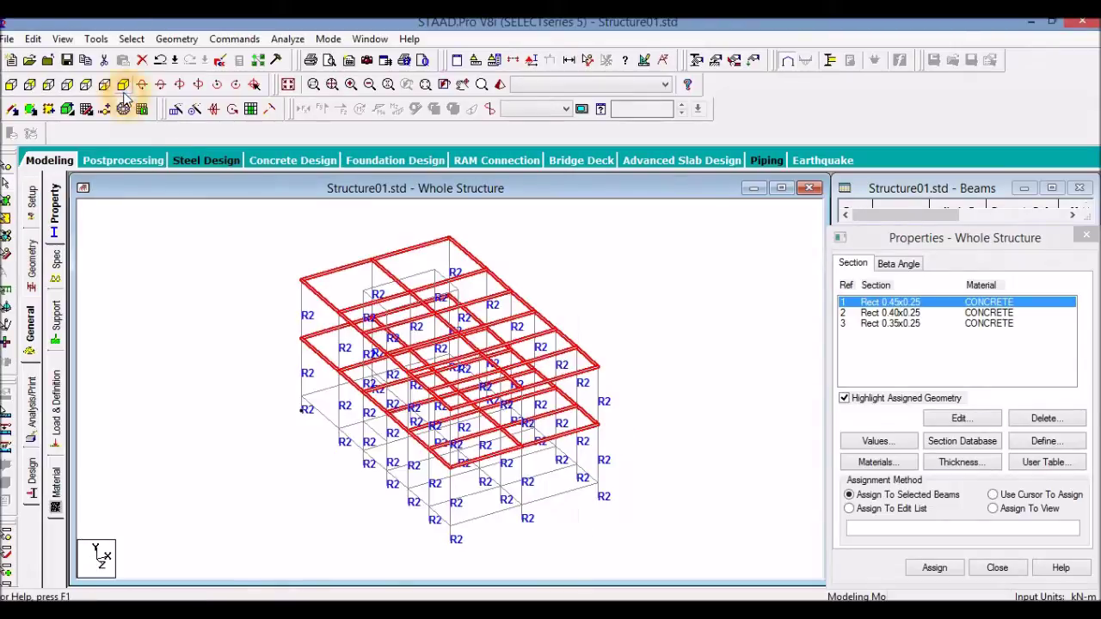
click(936, 568)
click(962, 453)
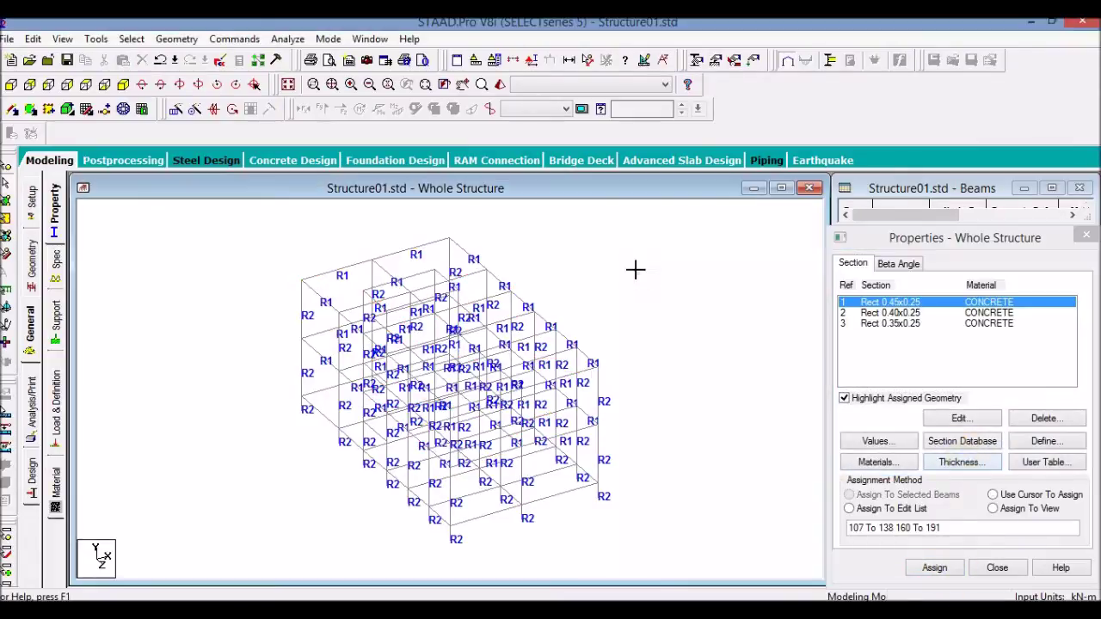
click(912, 328)
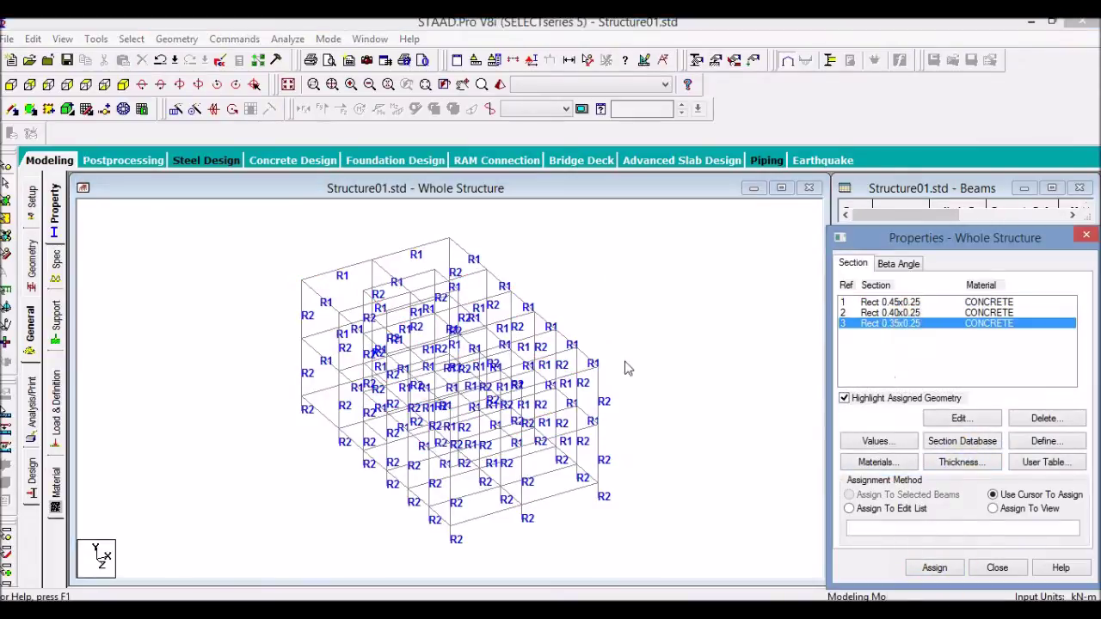
Window-select the roof and bottom-level beams in back view and assign section R3 (0.35x0.25).
click(29, 84)
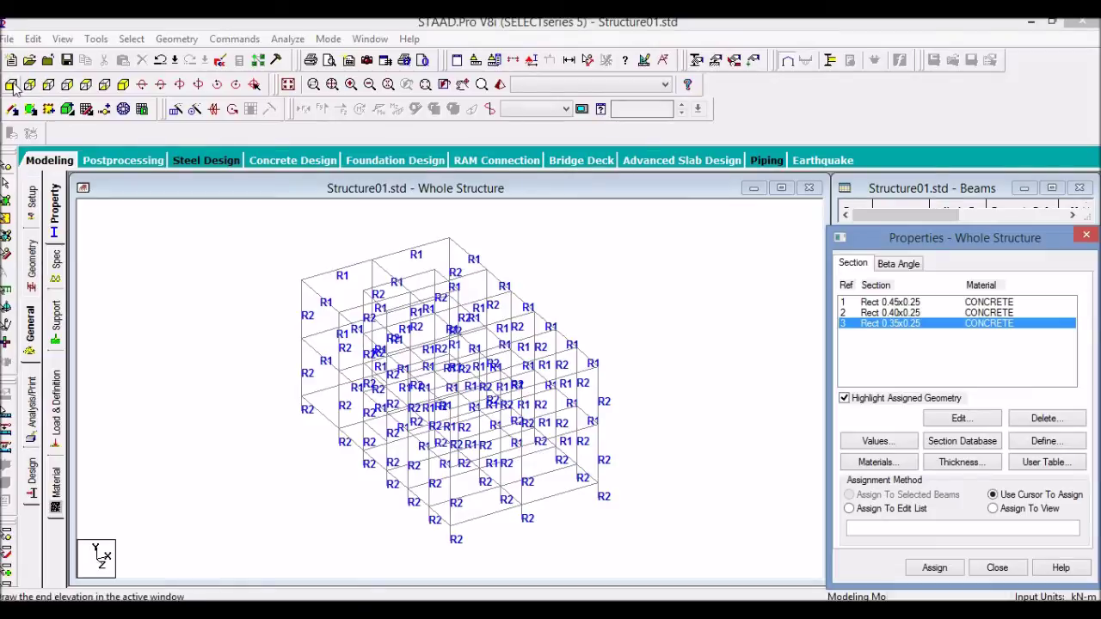
drag(303, 217, 485, 243)
ctrl+drag(477, 523, 597, 529)
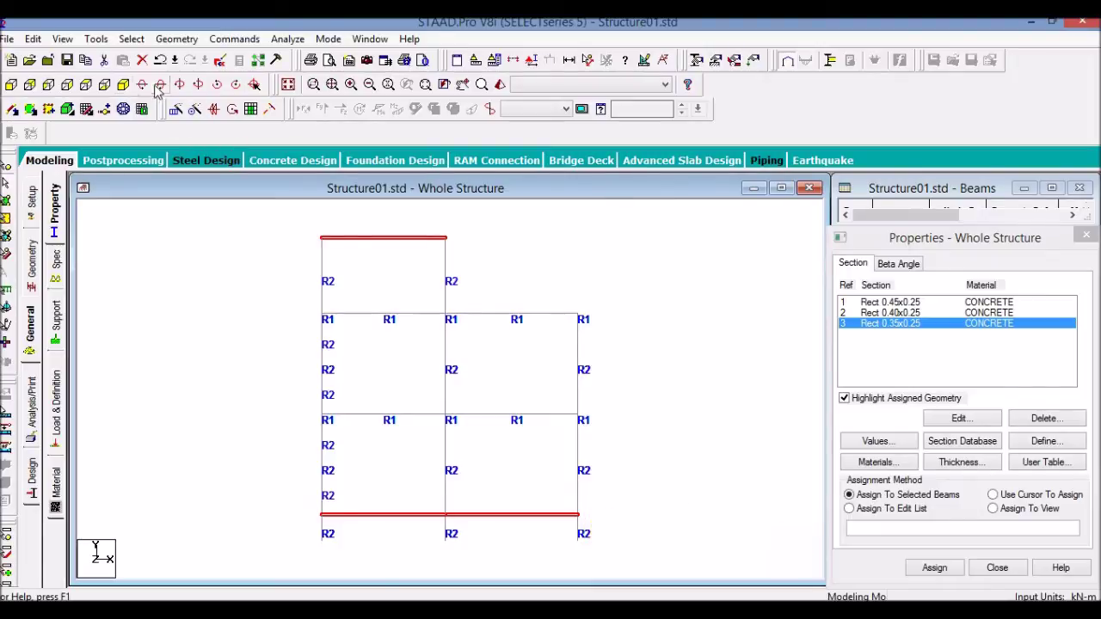
click(123, 84)
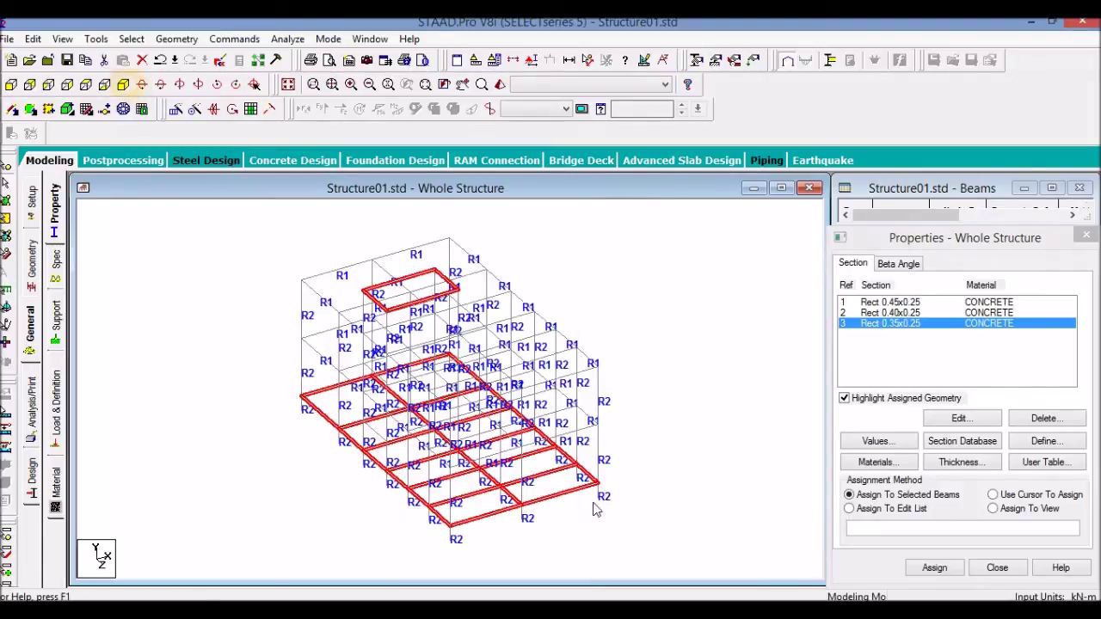
click(934, 567)
click(975, 450)
click(740, 337)
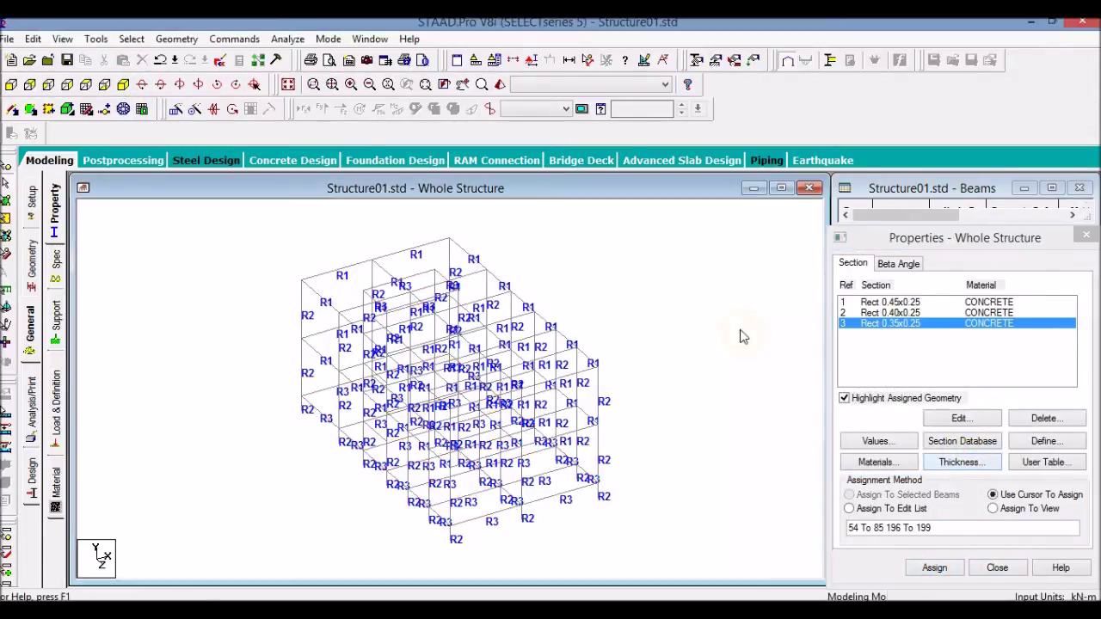
Highlight which beams already use the 0.45x0.25 section.
scroll(683, 460, up, 2)
scroll(232, 345, up, 2)
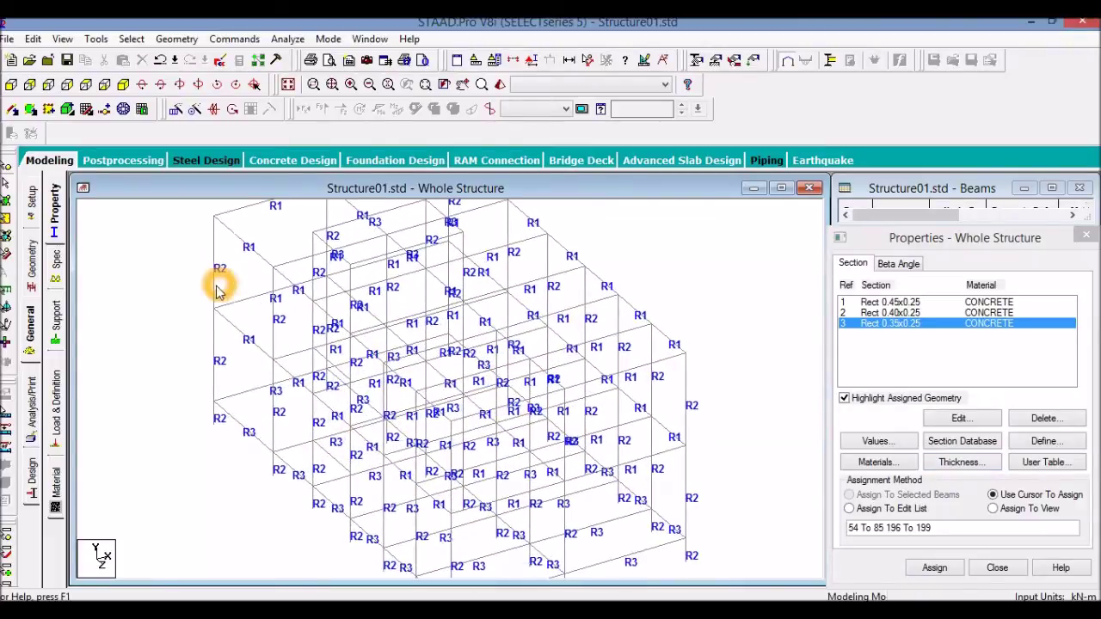
scroll(290, 393, down, 2)
scroll(278, 433, up, 2)
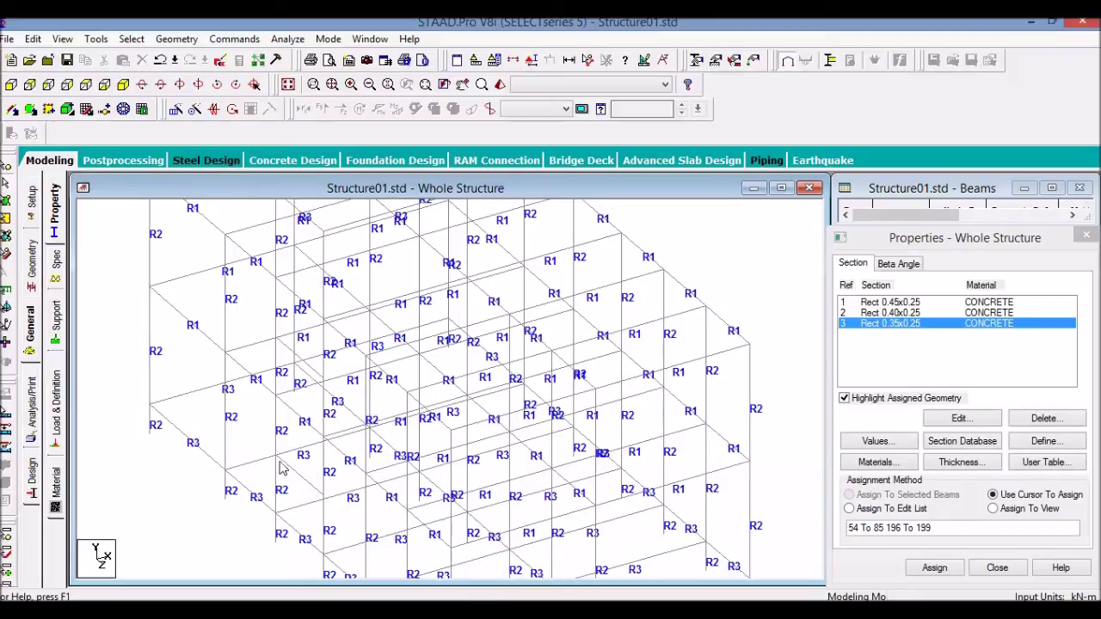
click(285, 342)
click(326, 370)
click(277, 332)
click(321, 372)
click(902, 318)
click(905, 303)
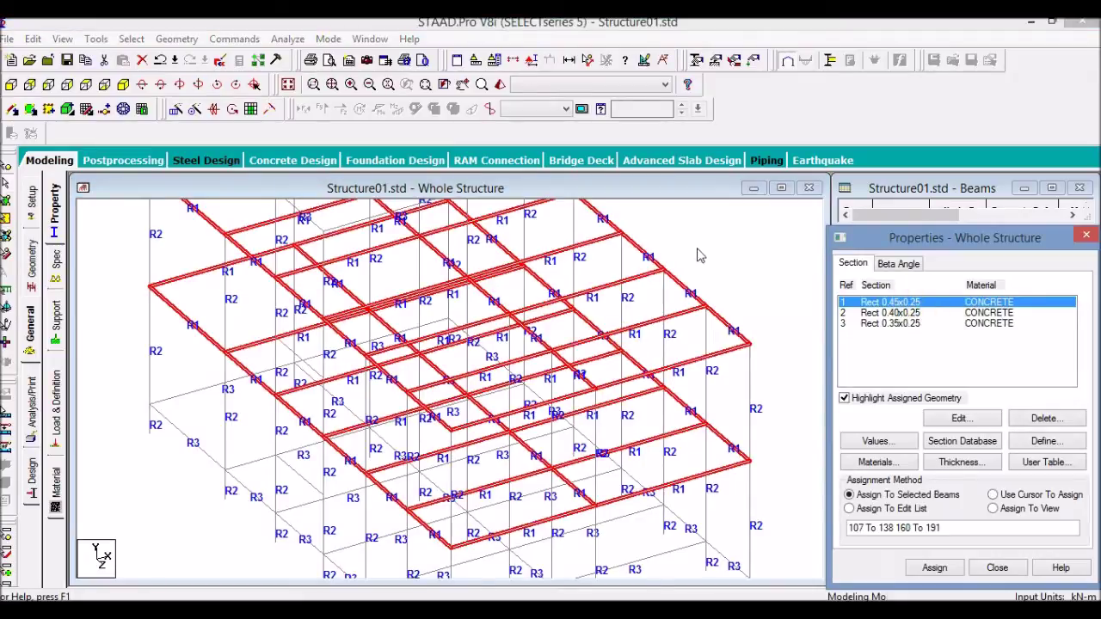
click(125, 43)
click(108, 287)
Select the unassigned beams 202 and 205 and give them Rect 0.45x0.25.
click(131, 39)
click(239, 575)
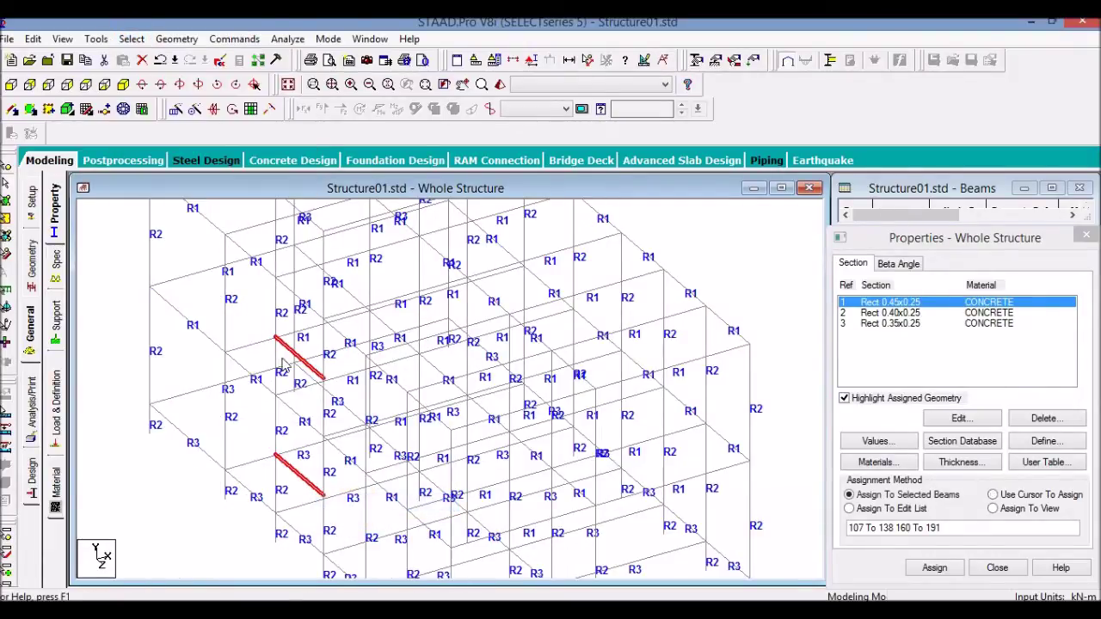
click(285, 366)
click(294, 449)
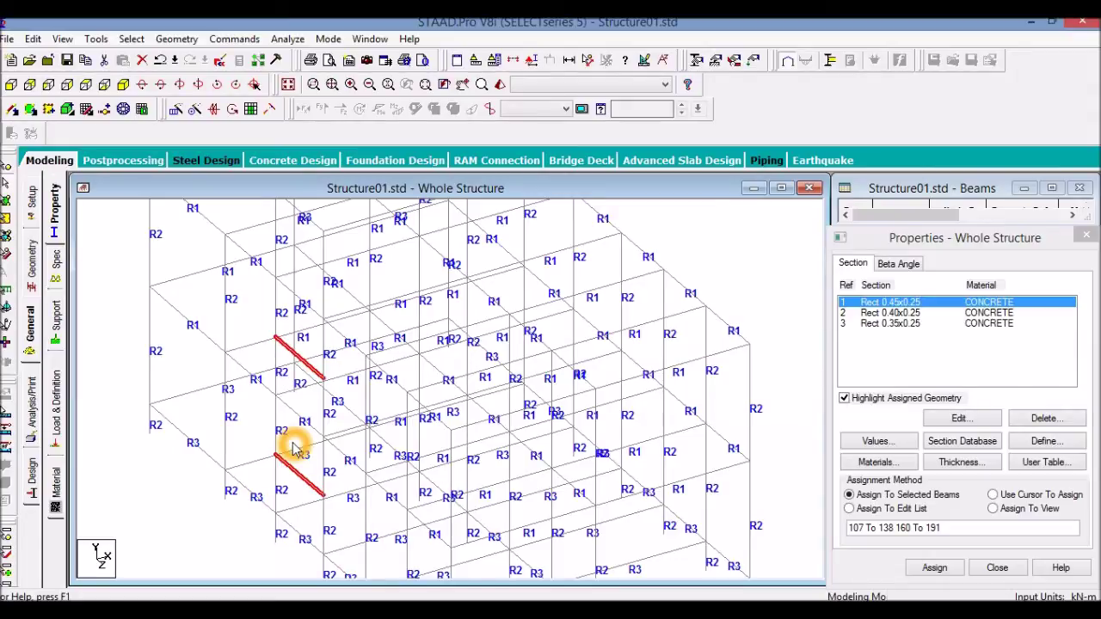
click(902, 307)
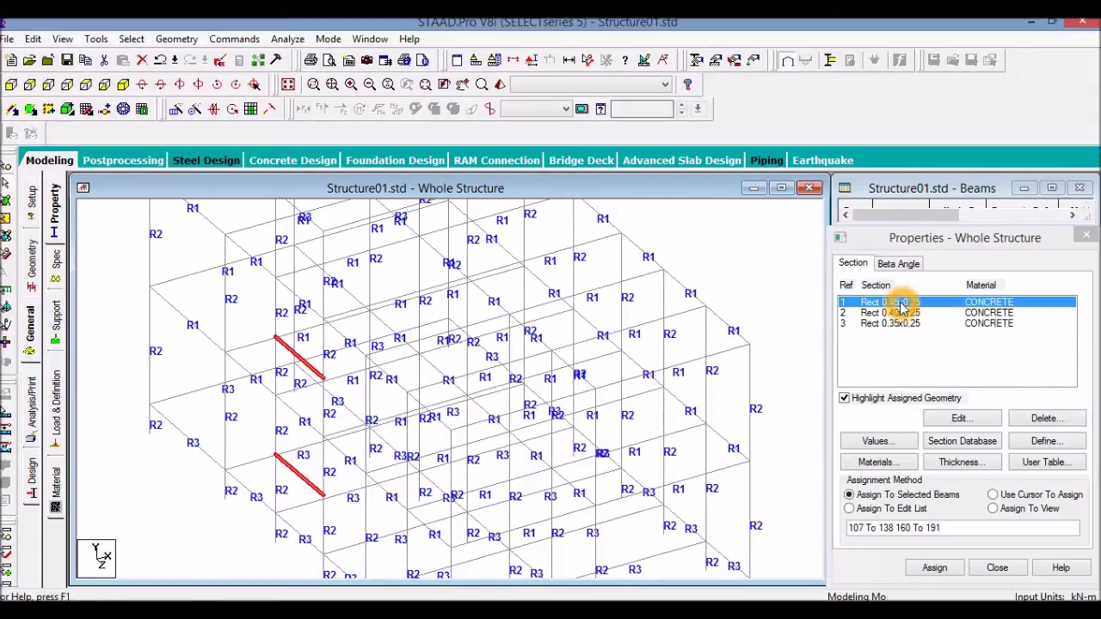
click(943, 571)
click(972, 452)
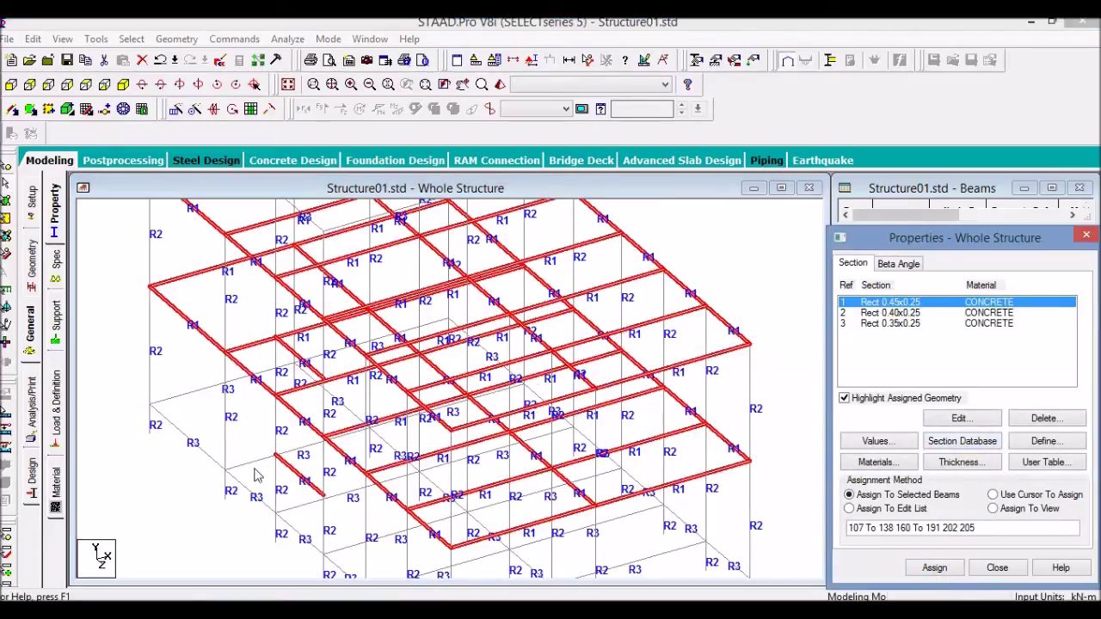
scroll(180, 477, down, 3)
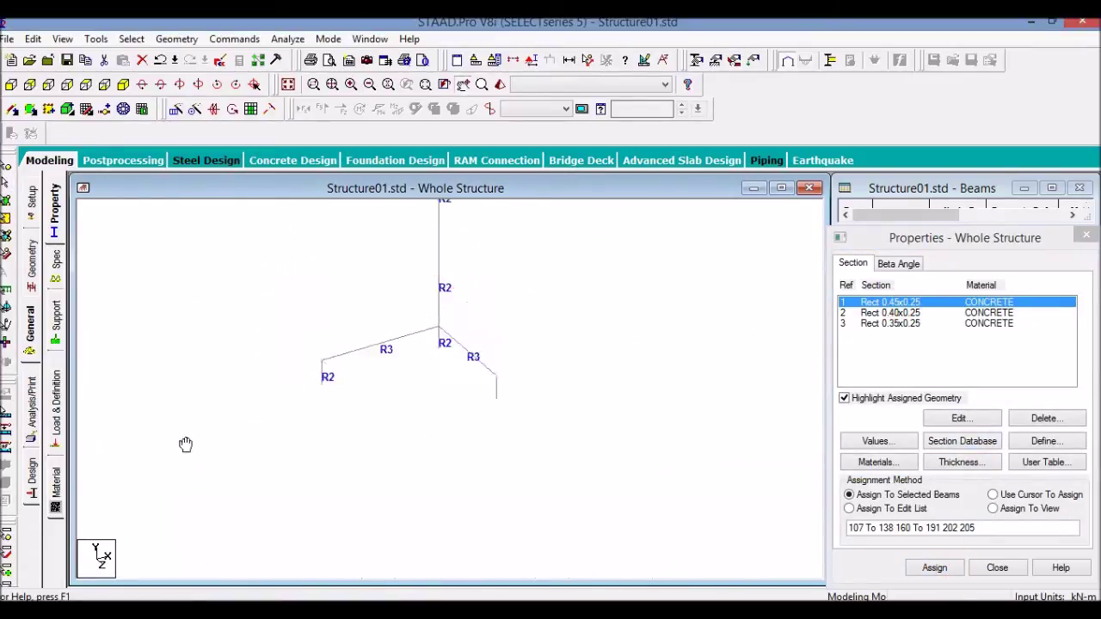
click(176, 432)
click(178, 398)
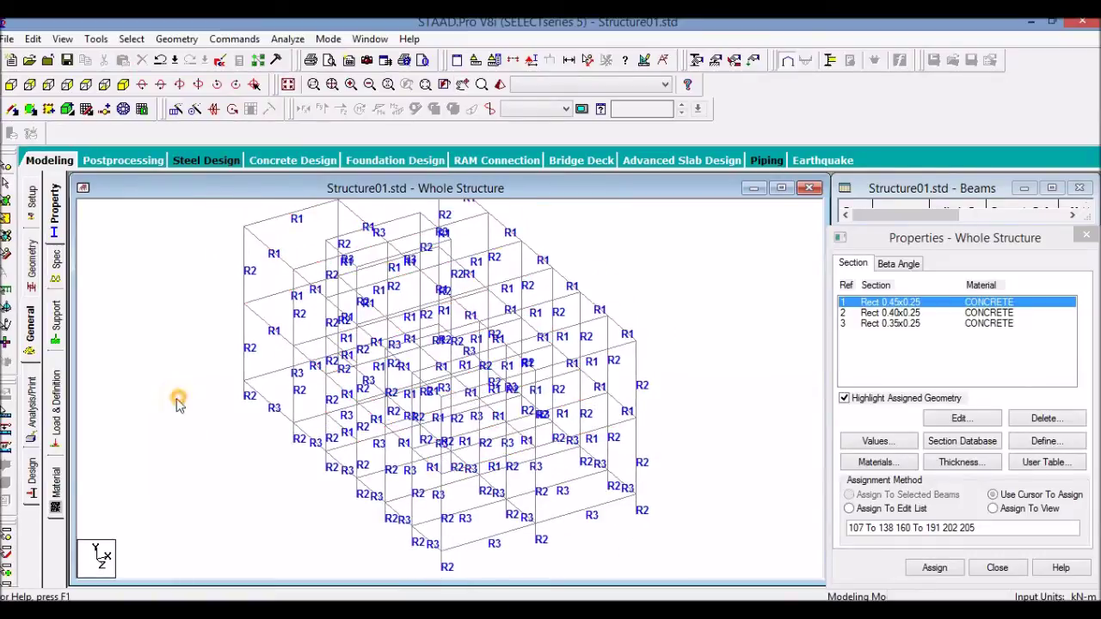
click(131, 38)
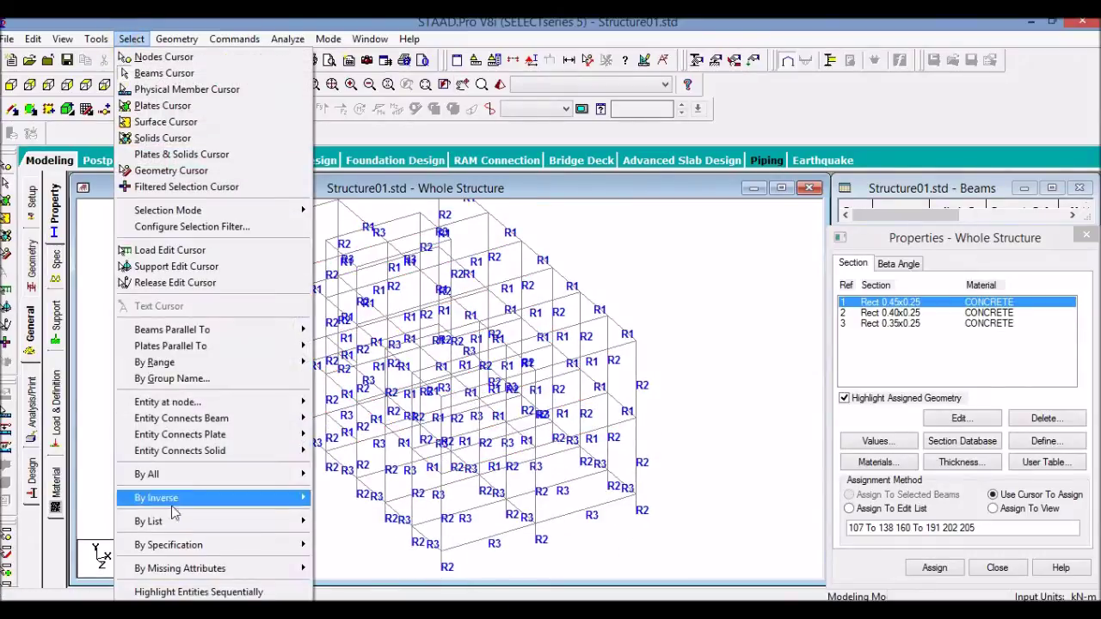
mouse_move(224, 567)
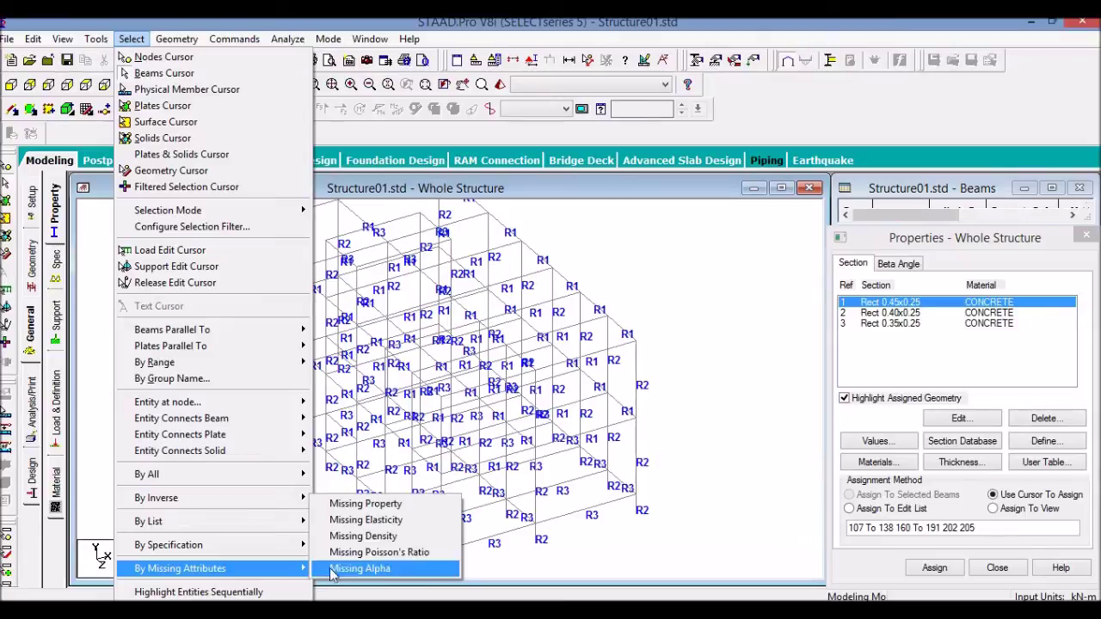
click(357, 503)
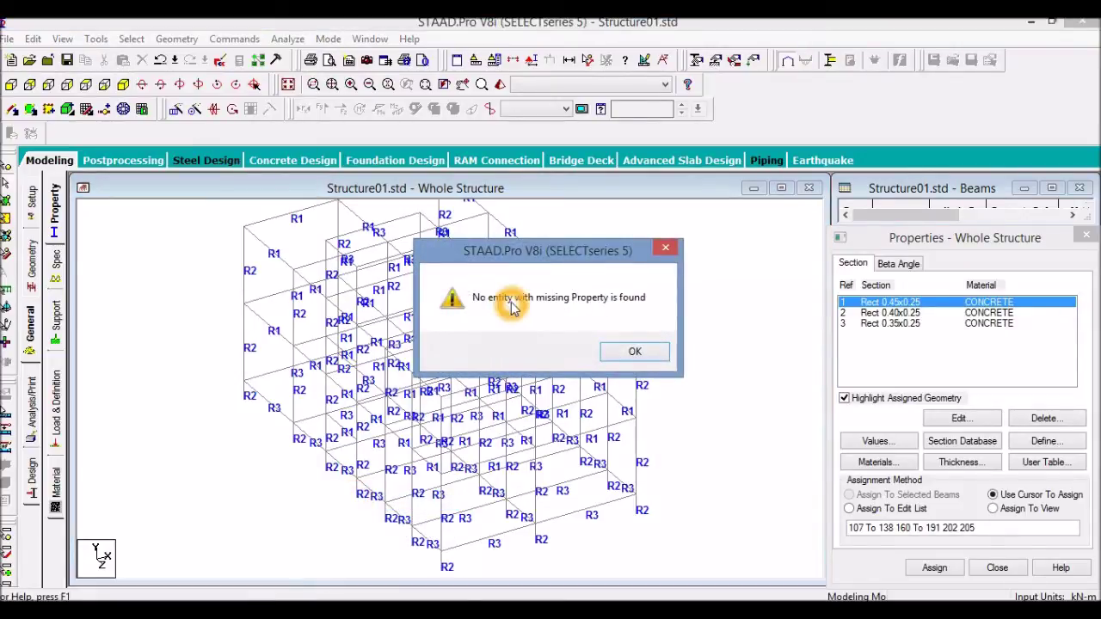
click(631, 352)
click(499, 83)
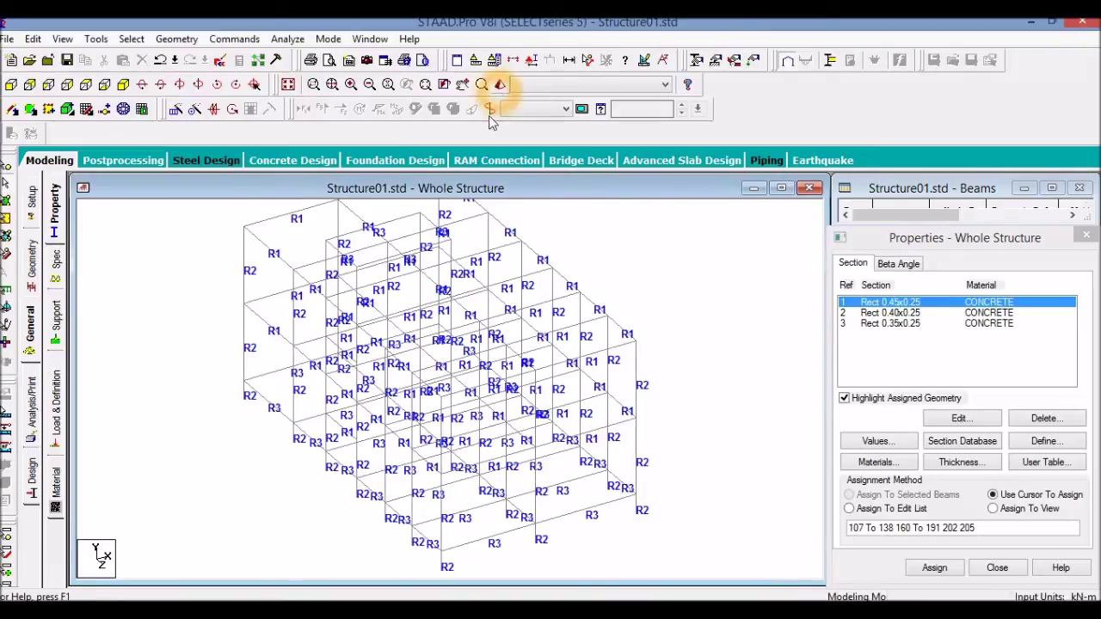
scroll(654, 513, up, 8)
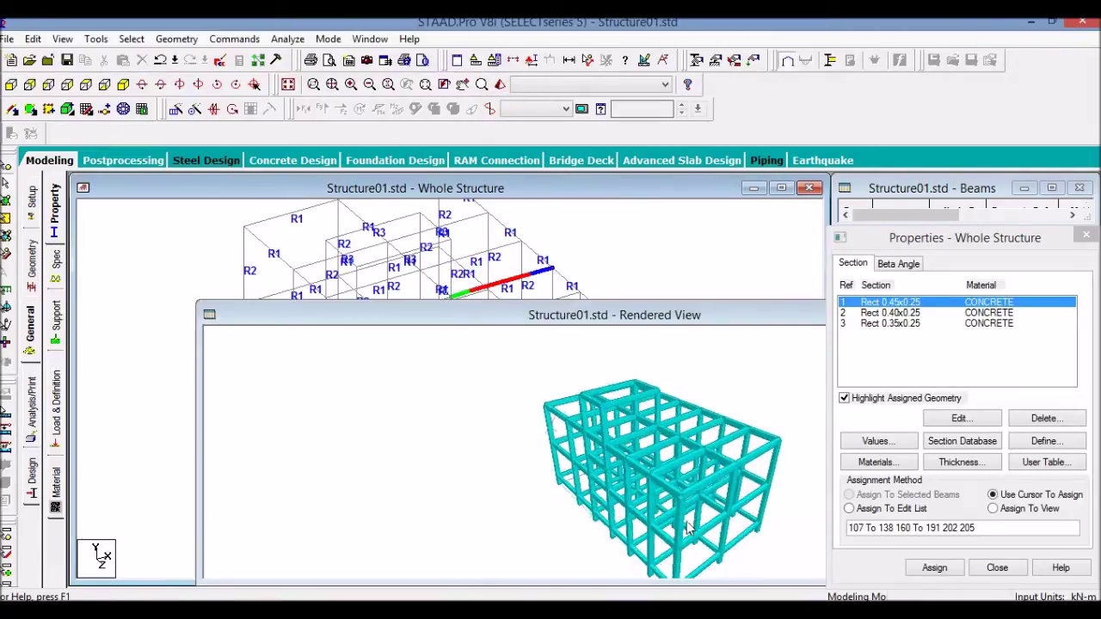
scroll(663, 504, up, 4)
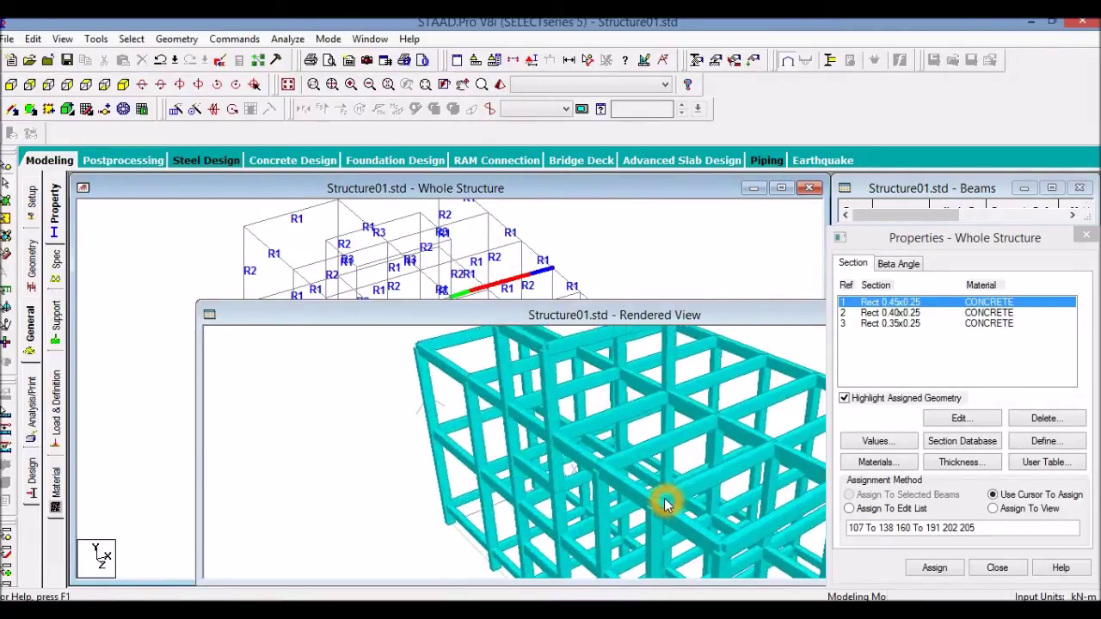
middle_drag(639, 428, 457, 428)
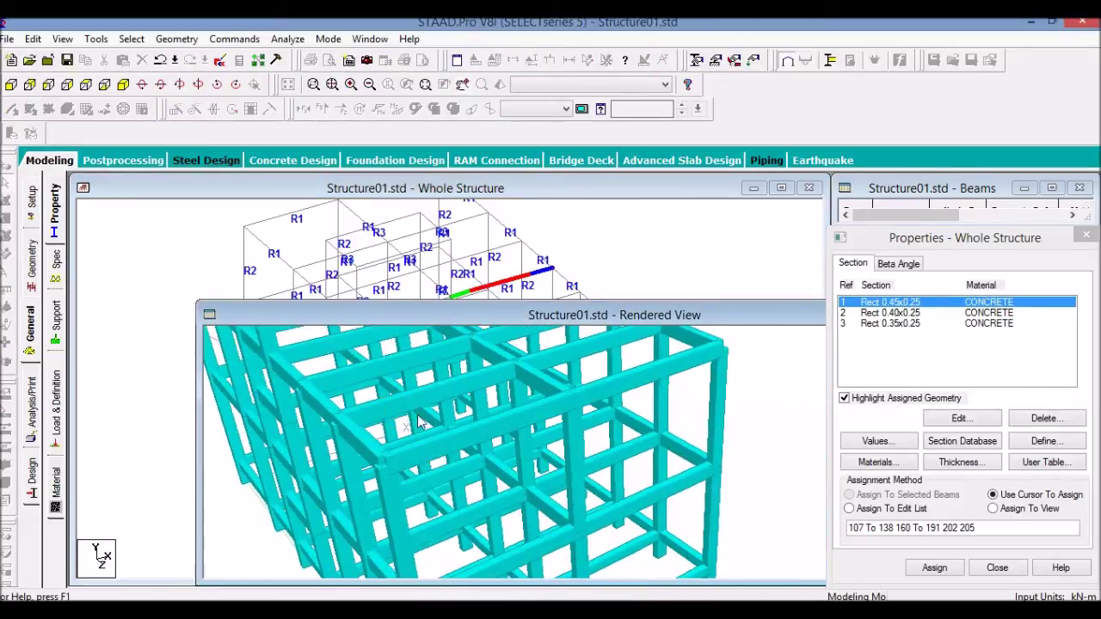
drag(765, 315, 638, 345)
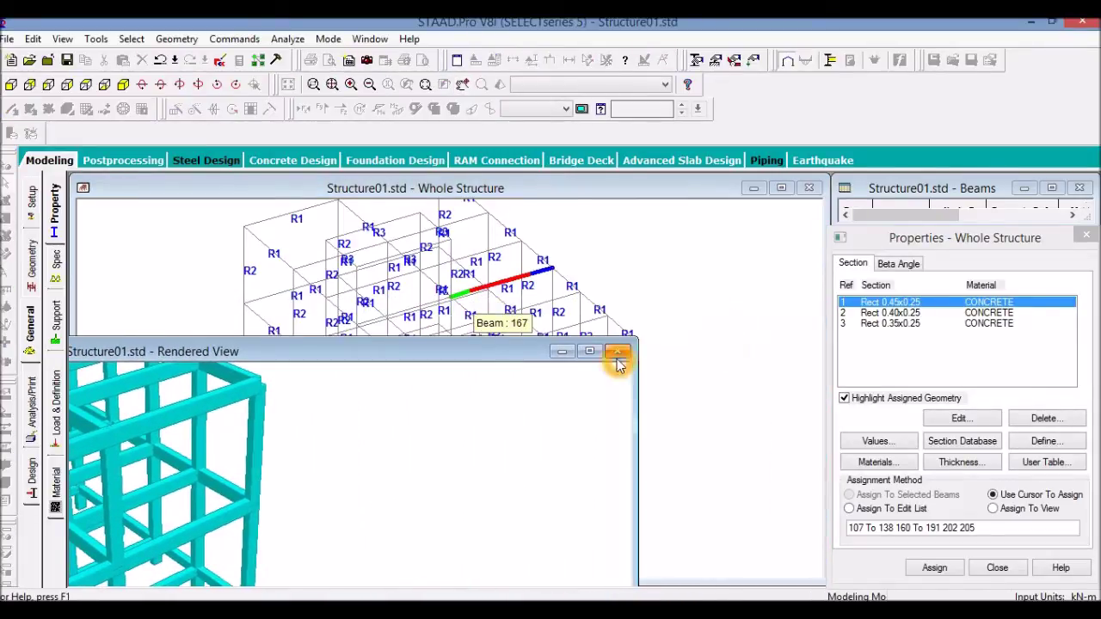
click(616, 353)
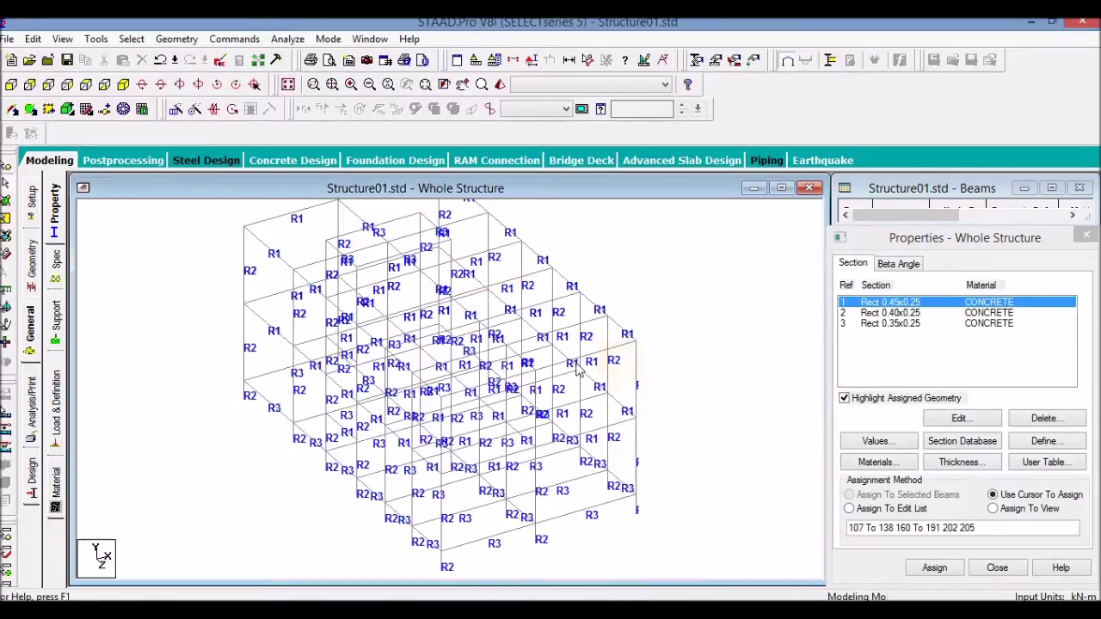
Show a front elevation with 3D sections drawn as Sections Outline.
click(85, 89)
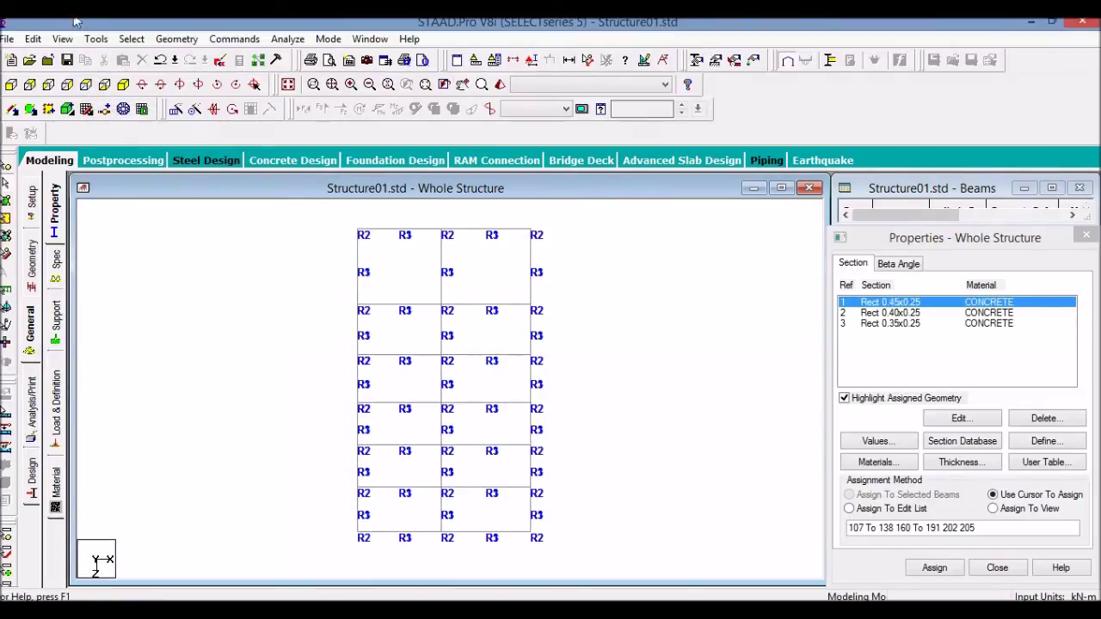
click(62, 39)
click(99, 193)
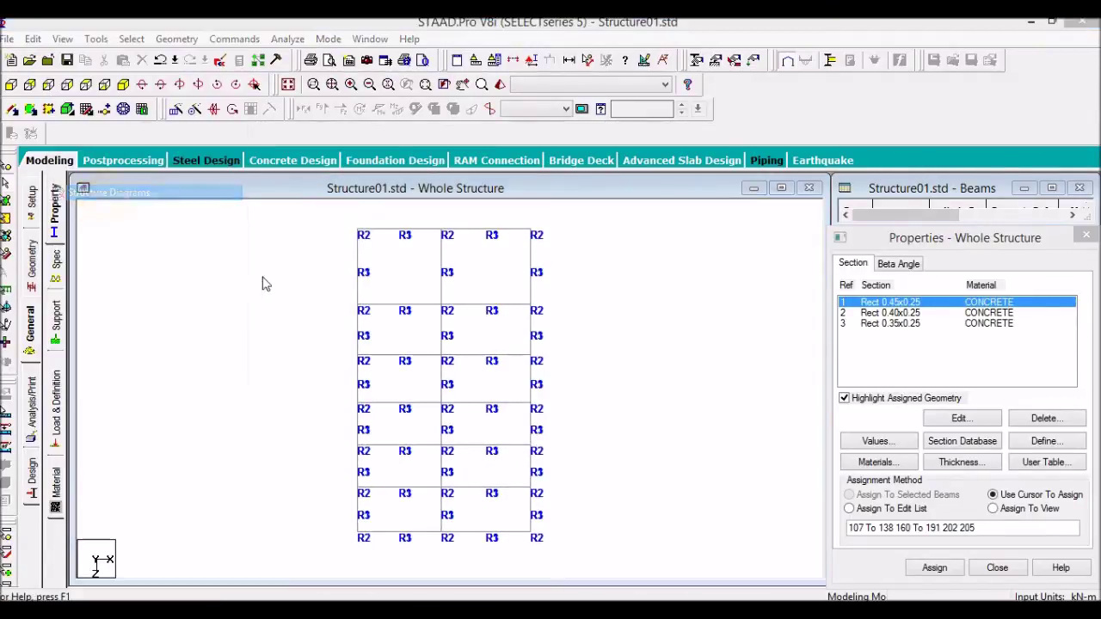
click(391, 184)
click(634, 550)
click(501, 551)
Inspect the outlined sections, close the rendered view, and go to the Beta Angle page.
scroll(339, 361, up, 3)
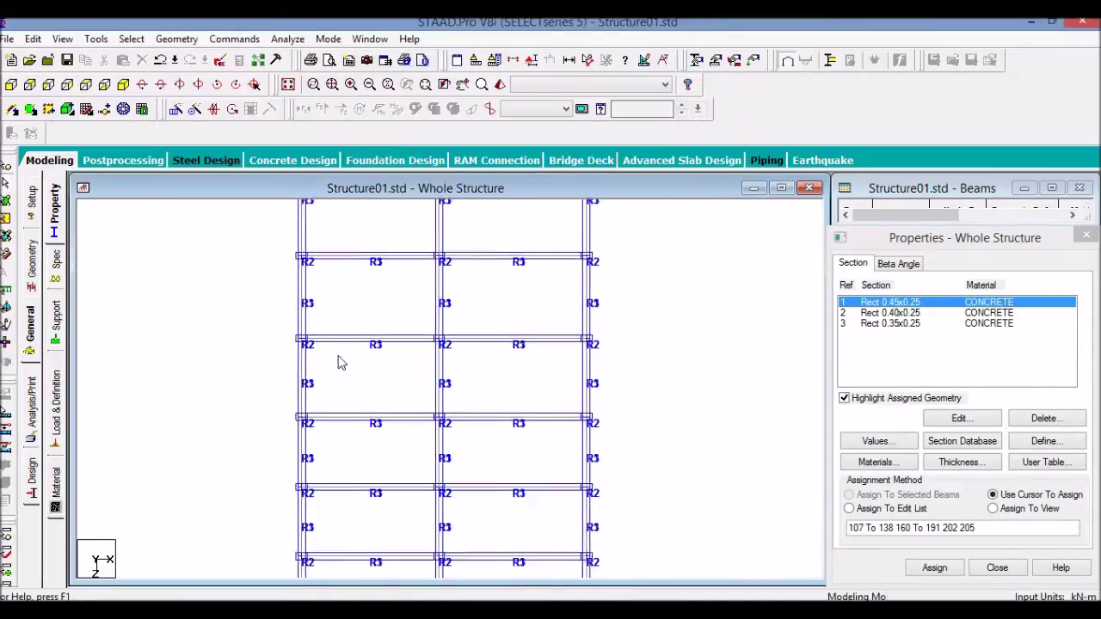
click(258, 437)
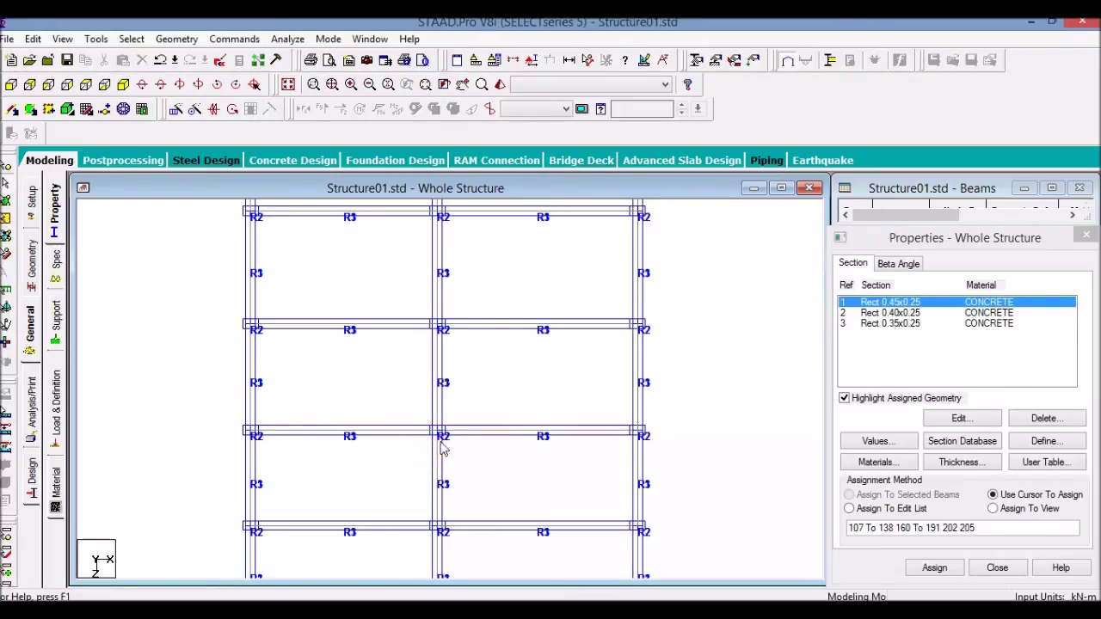
click(167, 556)
scroll(236, 482, down, 2)
scroll(249, 442, down, 2)
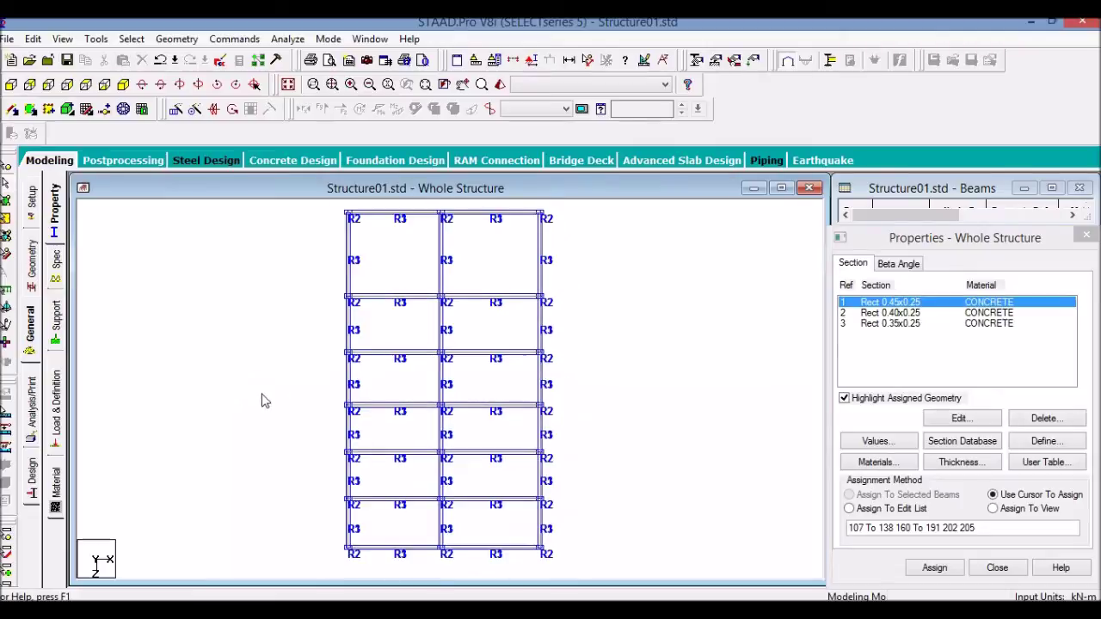
click(126, 555)
click(256, 329)
click(898, 263)
Create a 90° beta angle and select it for assignment.
click(858, 313)
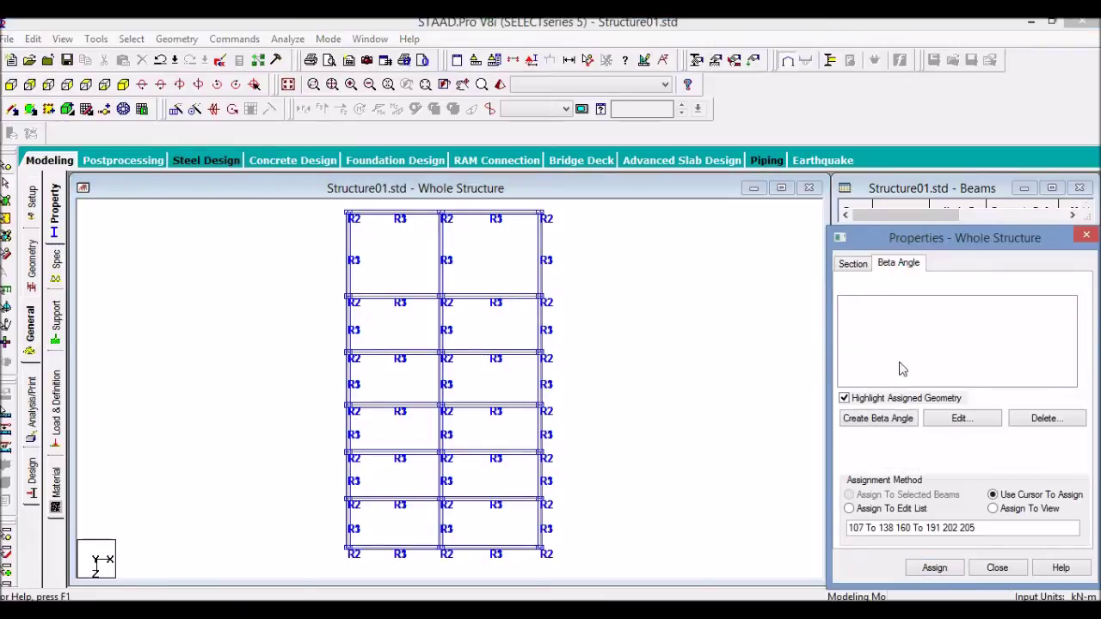
click(879, 422)
double_click(1010, 355)
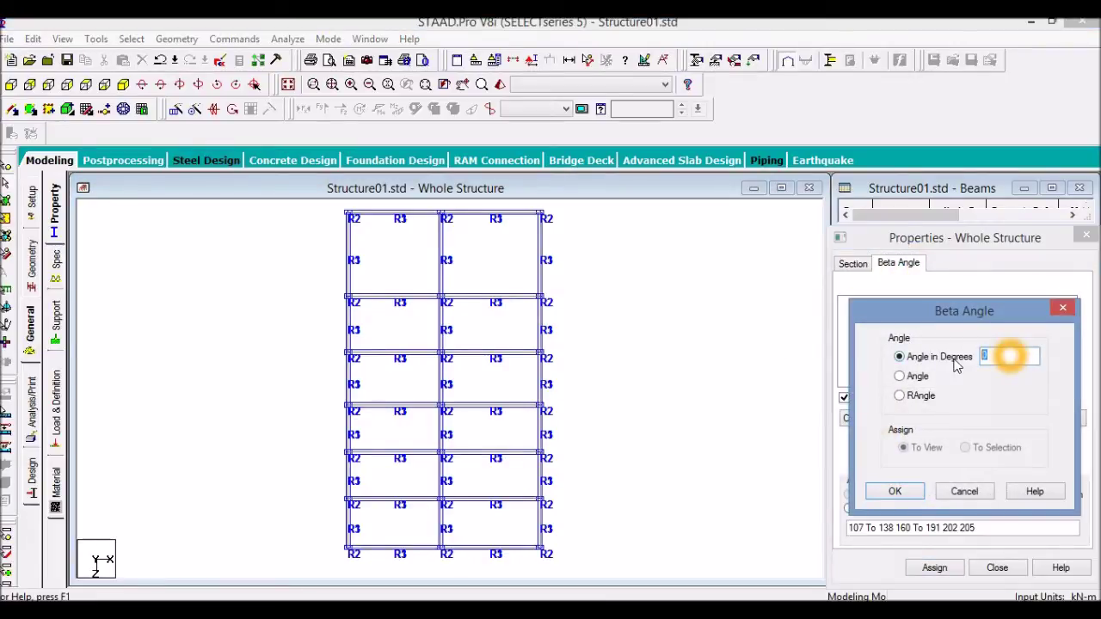
click(895, 491)
click(866, 303)
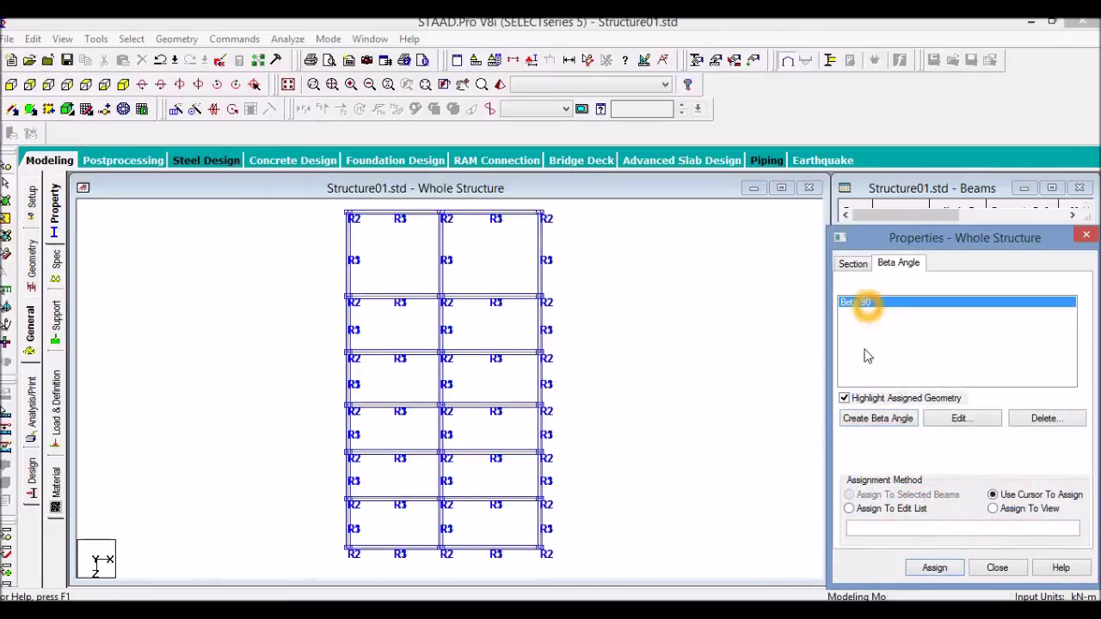
Assign Beta 90 to all vertical columns selected as beams parallel to Y.
click(125, 85)
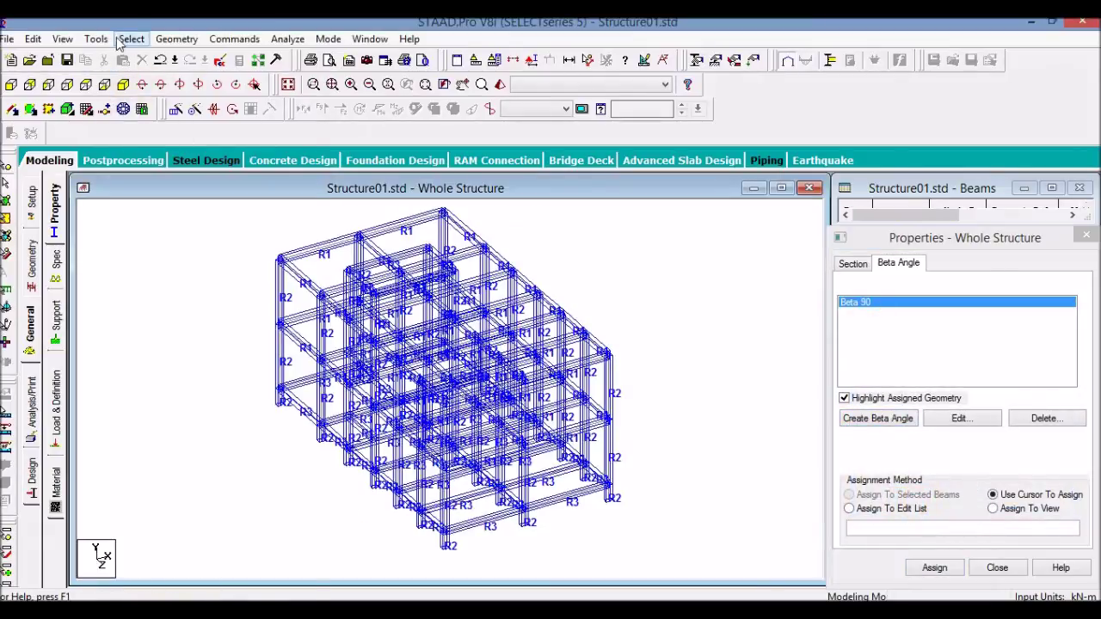
click(131, 39)
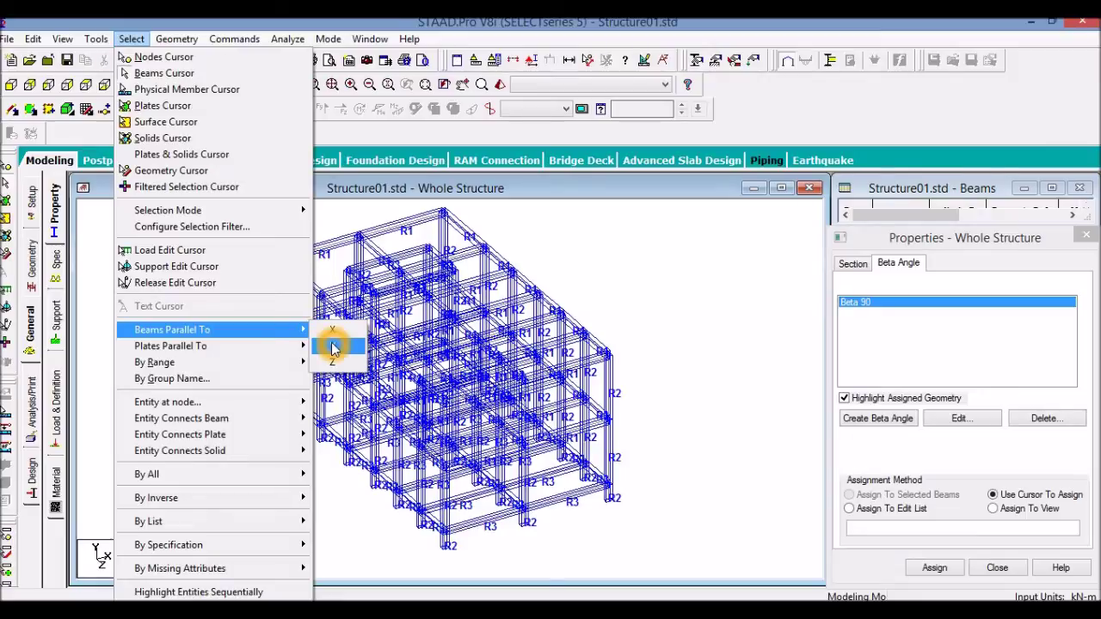
click(332, 346)
click(932, 568)
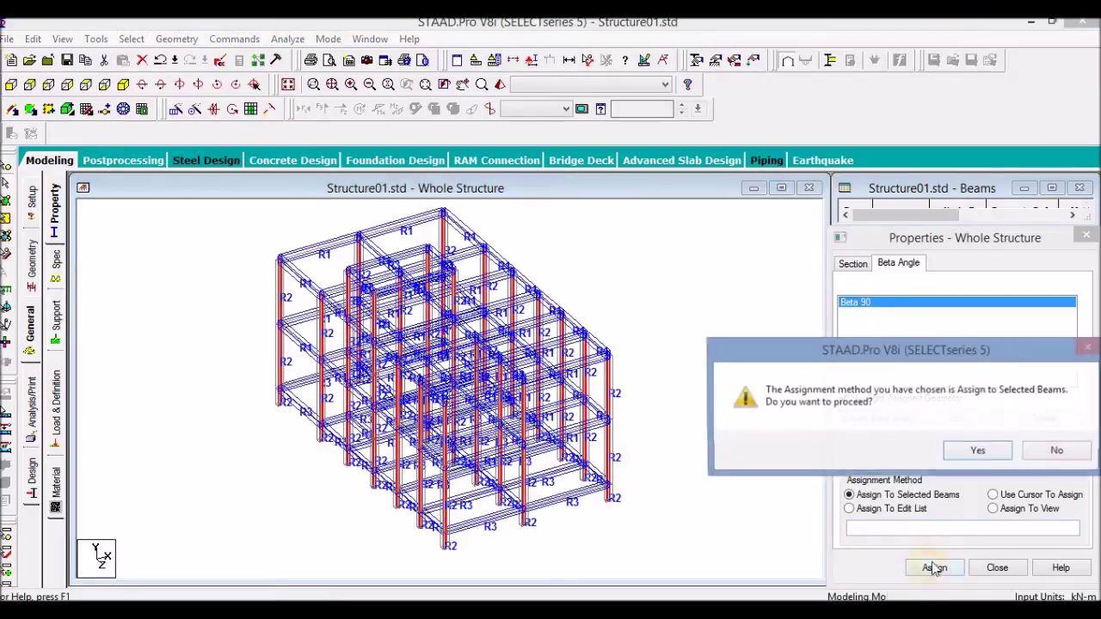
click(978, 450)
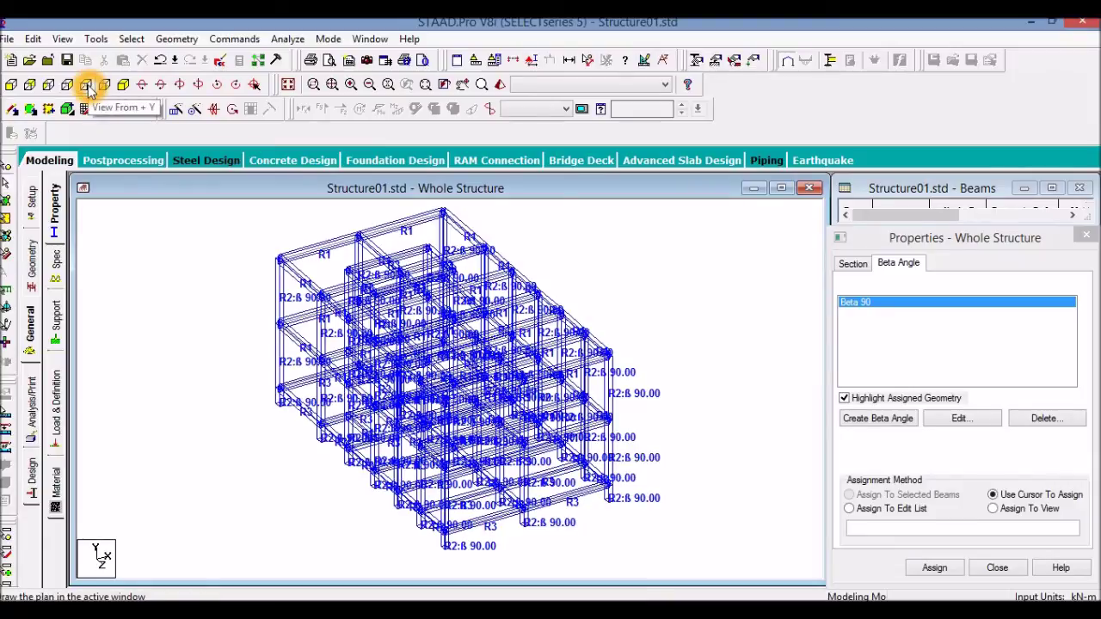
Zoom in on the front view to check the R2:β 90.00 labels, then return to isometric.
click(87, 86)
scroll(356, 381, up, 5)
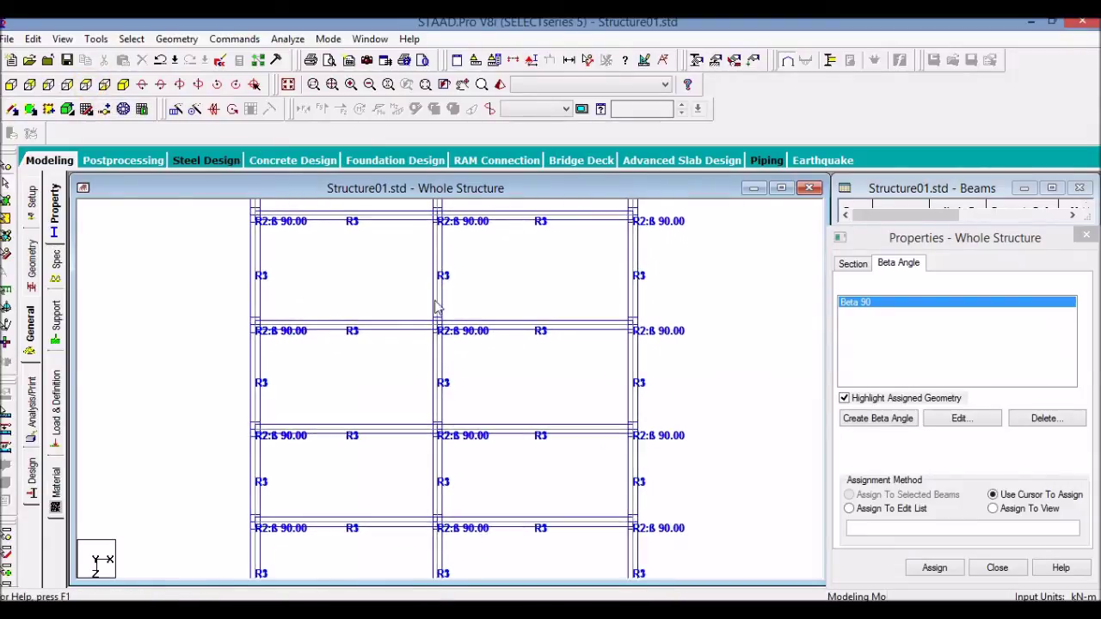
click(450, 446)
click(440, 427)
scroll(440, 426, down, 5)
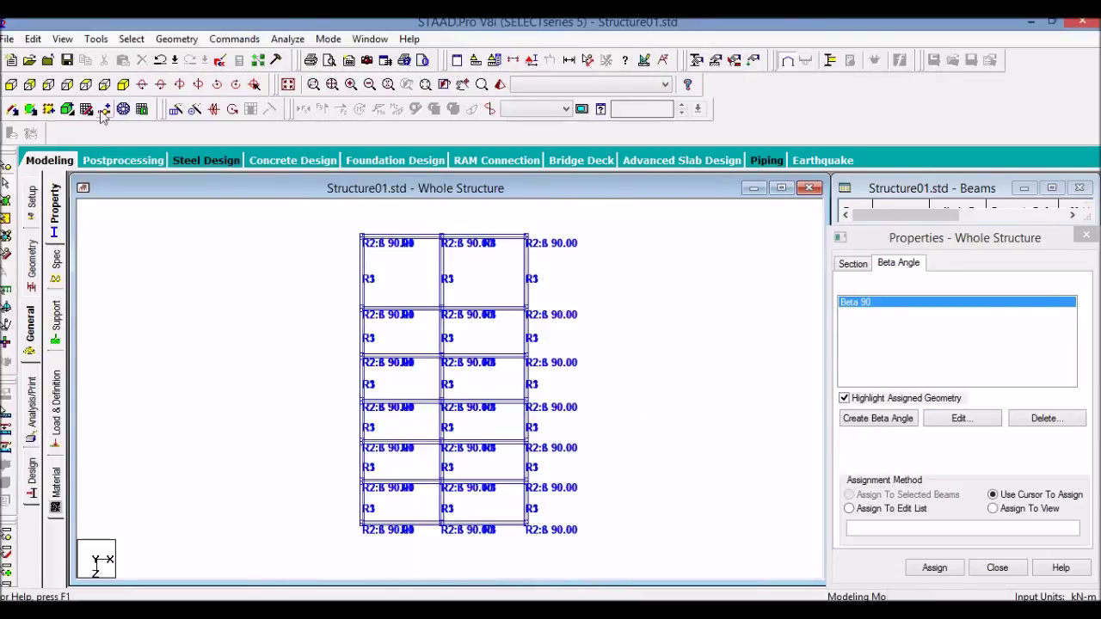
click(123, 84)
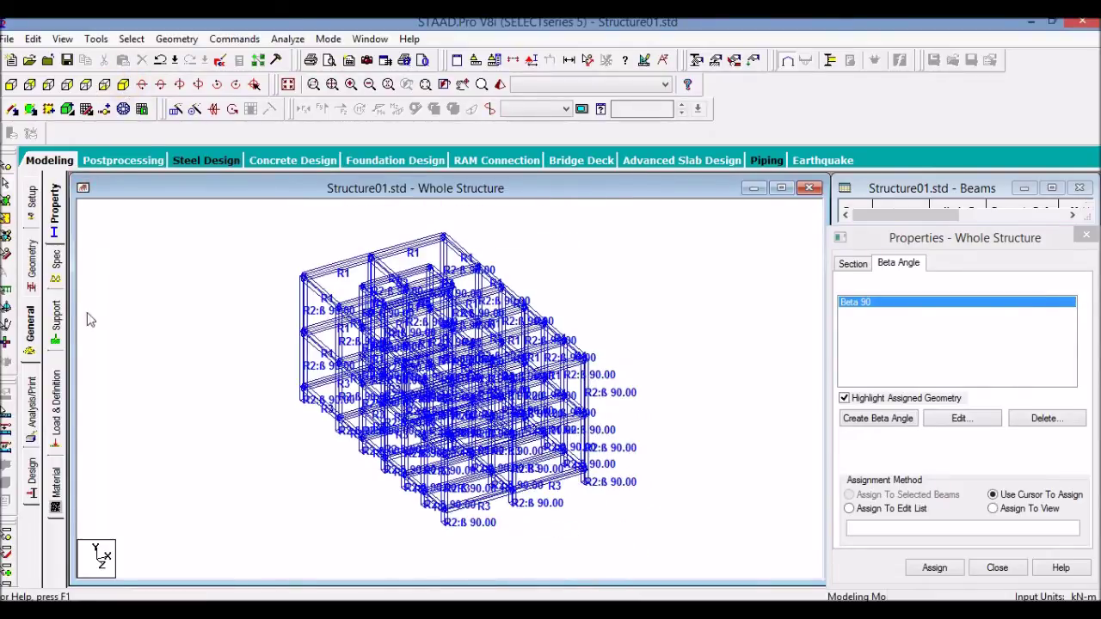
click(62, 39)
Set the Structure Diagrams 3D Sections option to None so members display as plain lines.
click(86, 193)
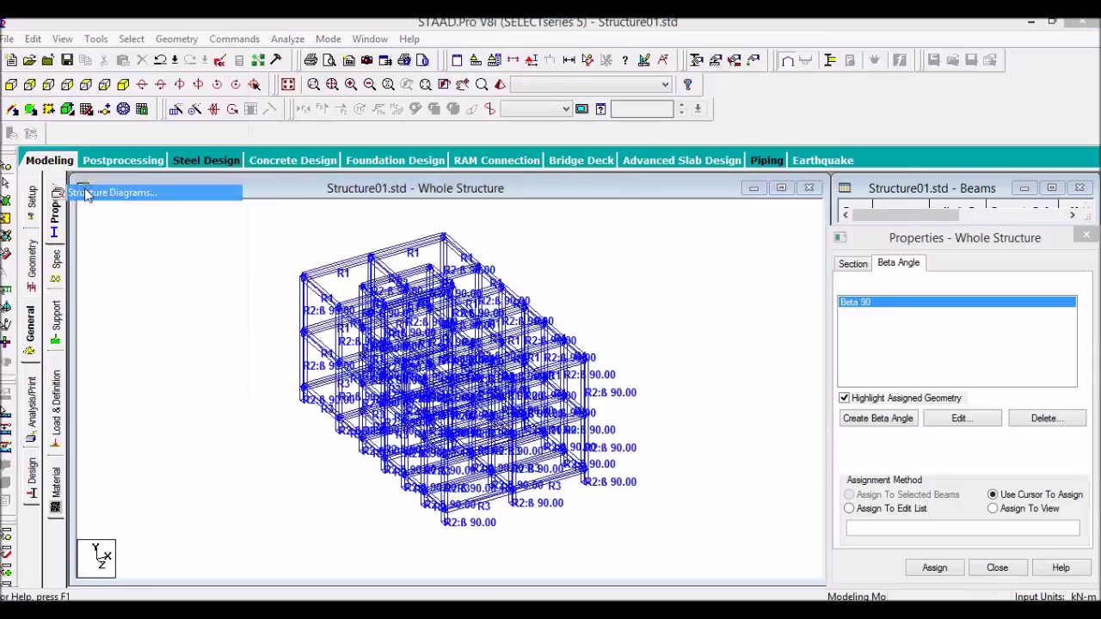
click(391, 149)
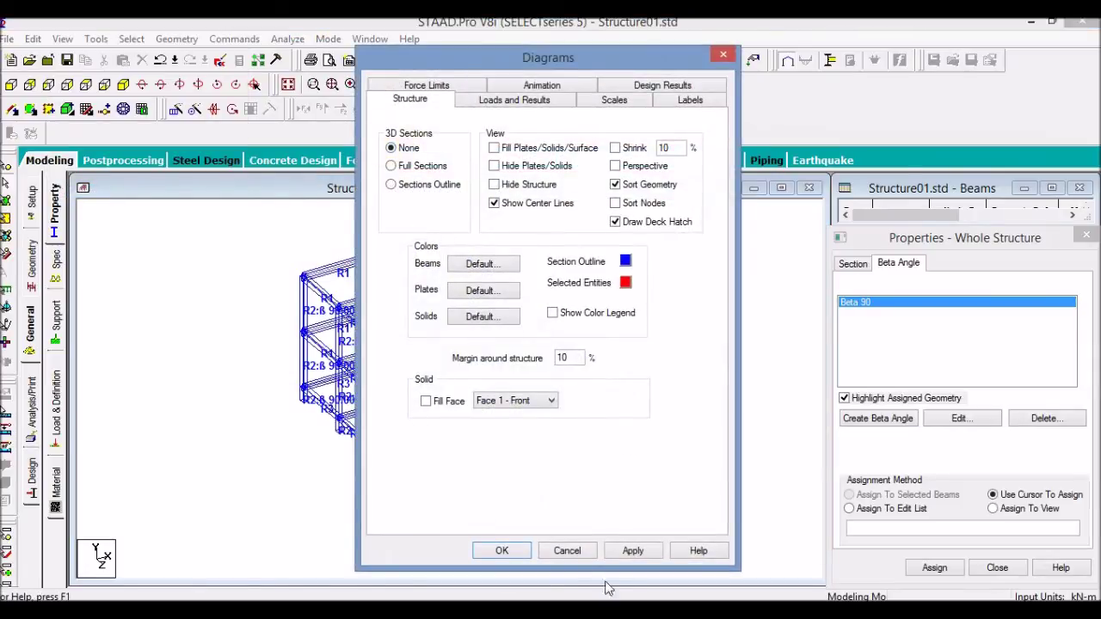
click(633, 551)
click(516, 551)
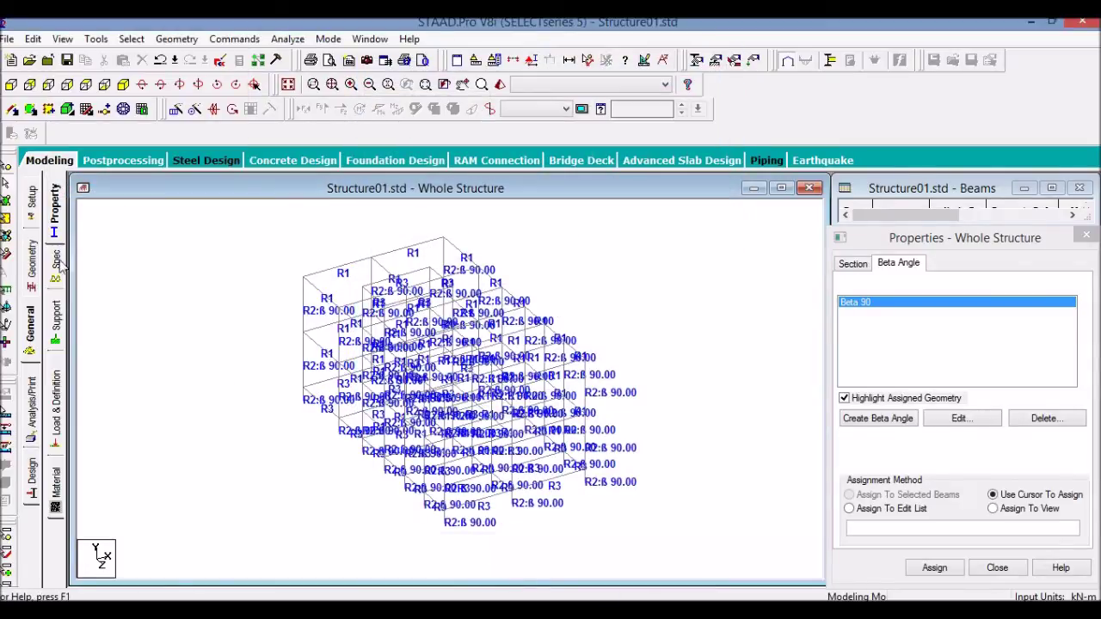
Bring up the Specifications – Whole Structure page.
click(55, 277)
click(125, 329)
click(266, 453)
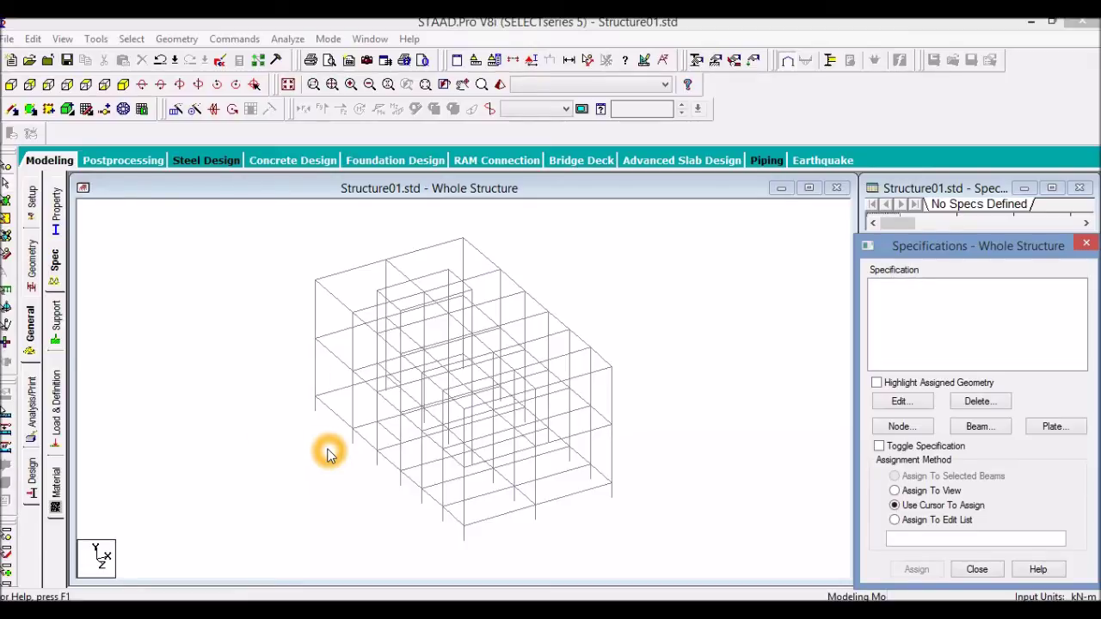
Create a Fixed support type, S2, on the Support page.
click(55, 320)
click(972, 449)
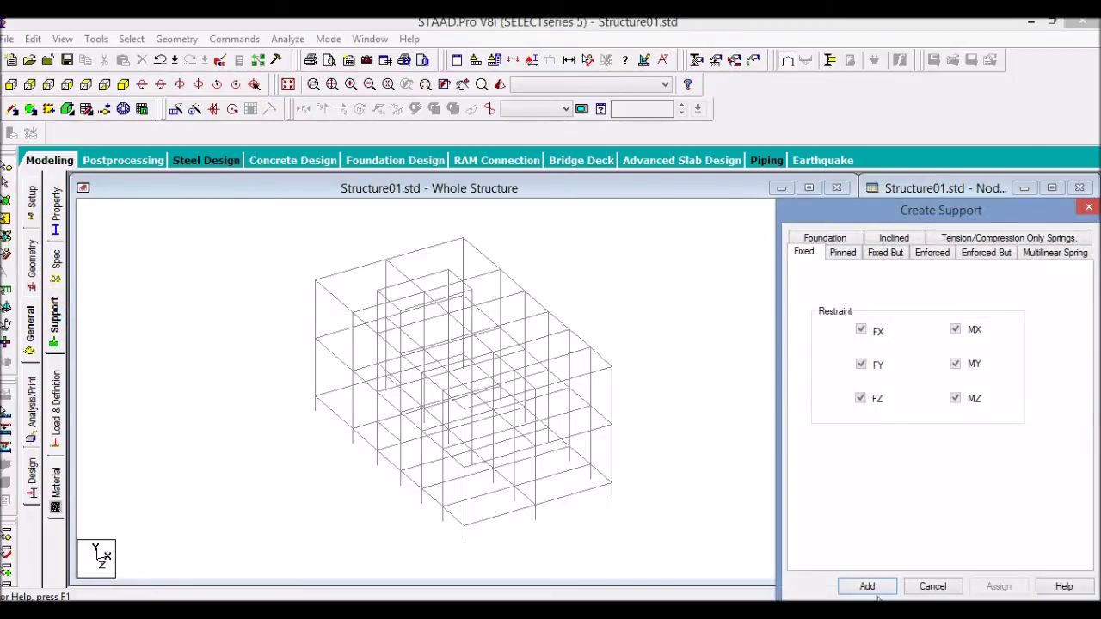
click(867, 587)
click(913, 351)
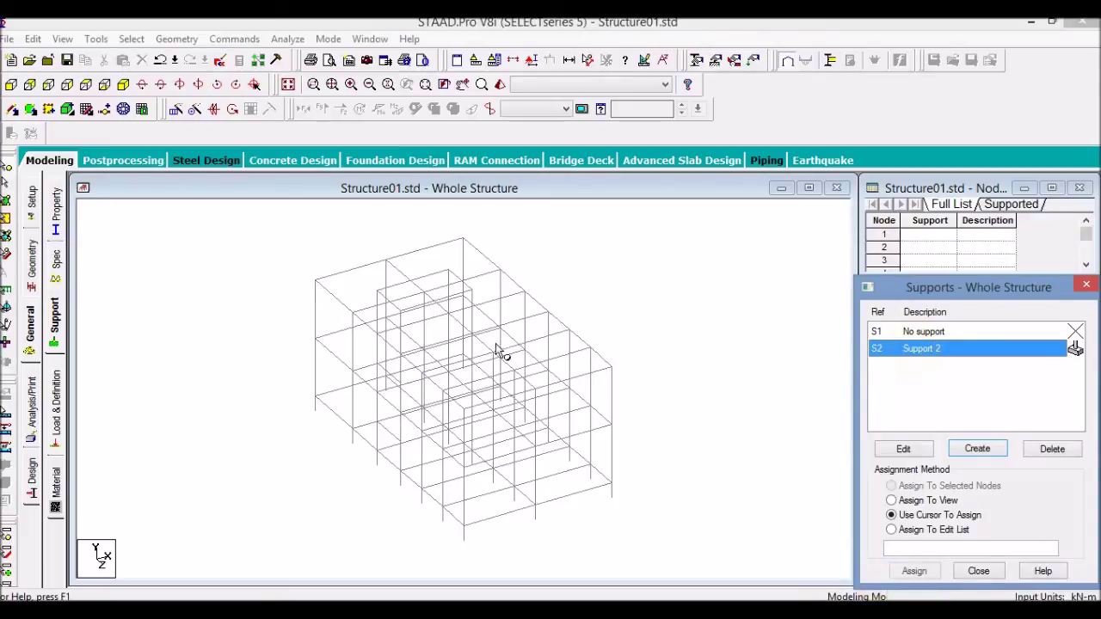
Assign fixed support S2 to all 21 base nodes and accept the auto save.
click(29, 86)
drag(317, 522, 641, 554)
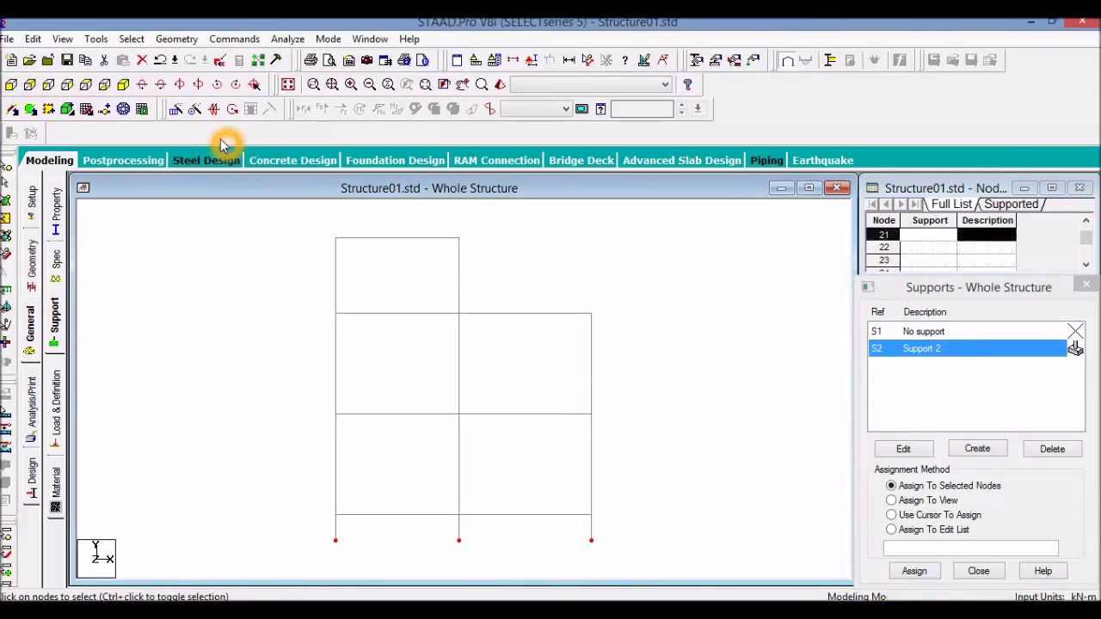
click(124, 84)
click(915, 576)
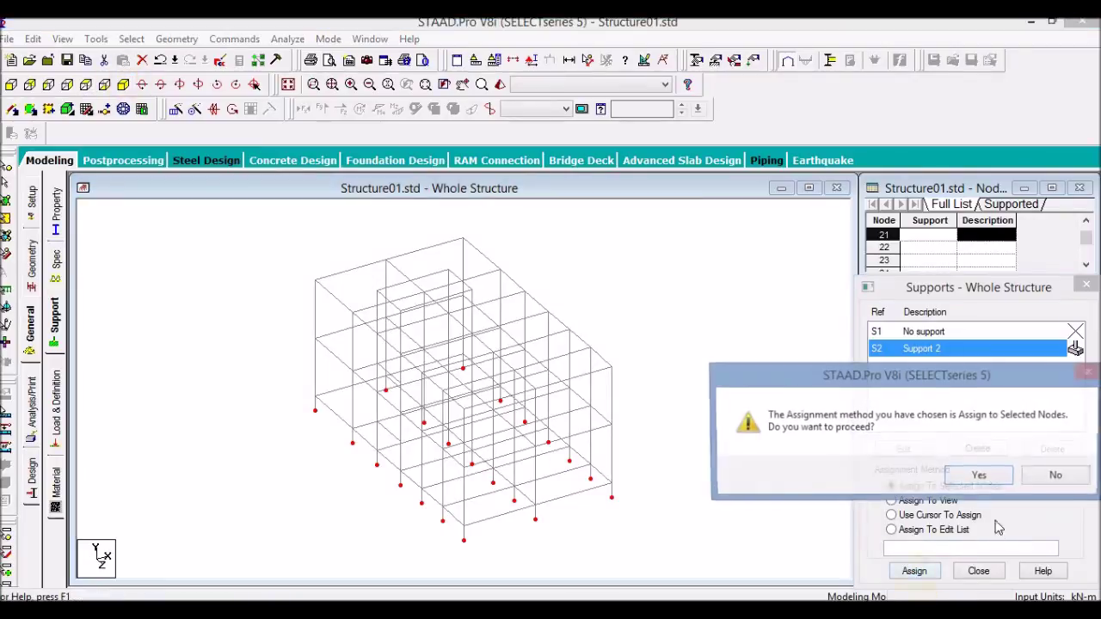
click(975, 472)
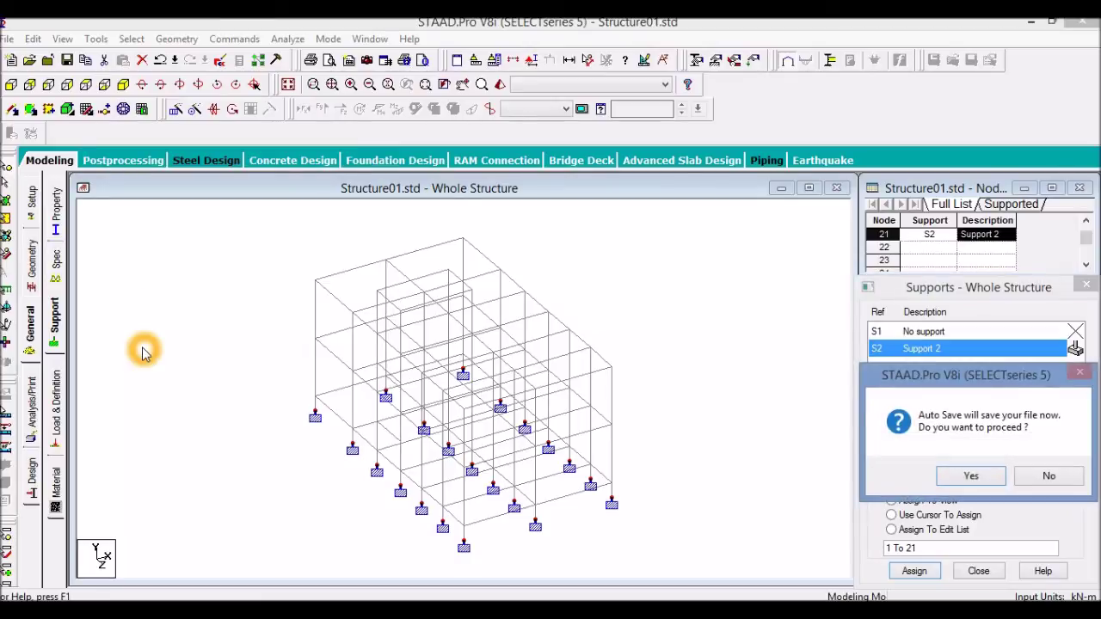
key(Return)
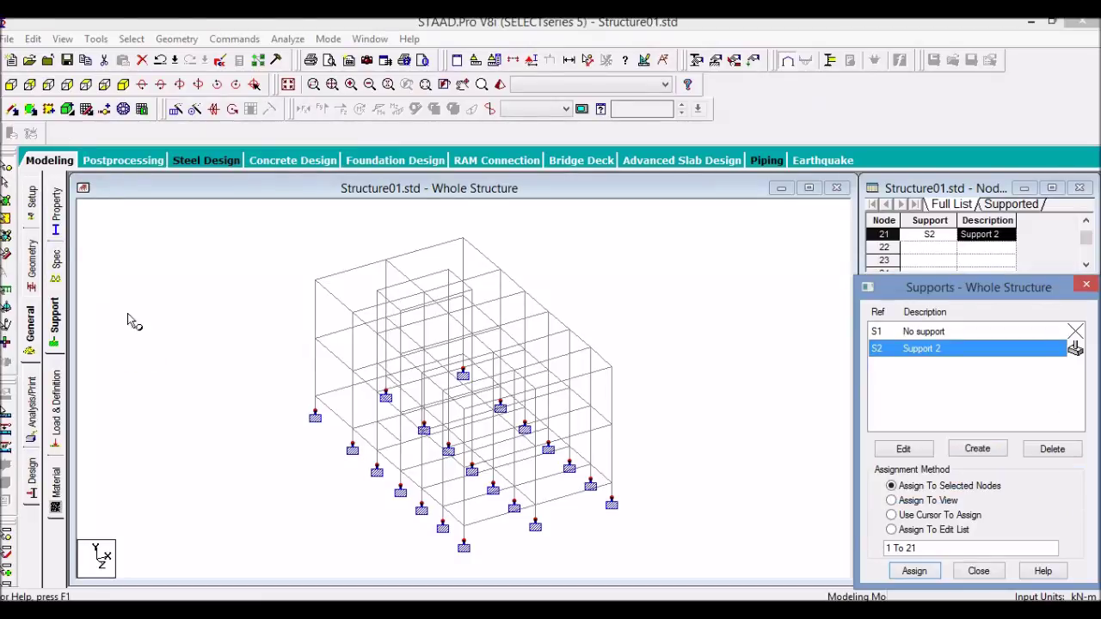
click(57, 411)
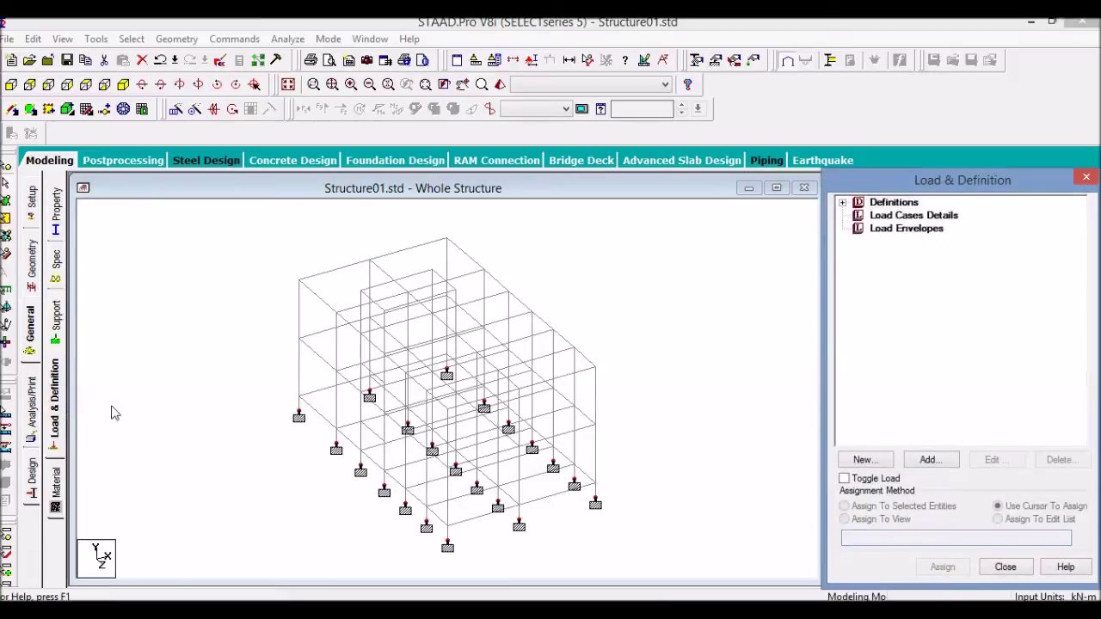
Open the Add New Load Cases form under Definitions > Load Cases Details.
click(843, 203)
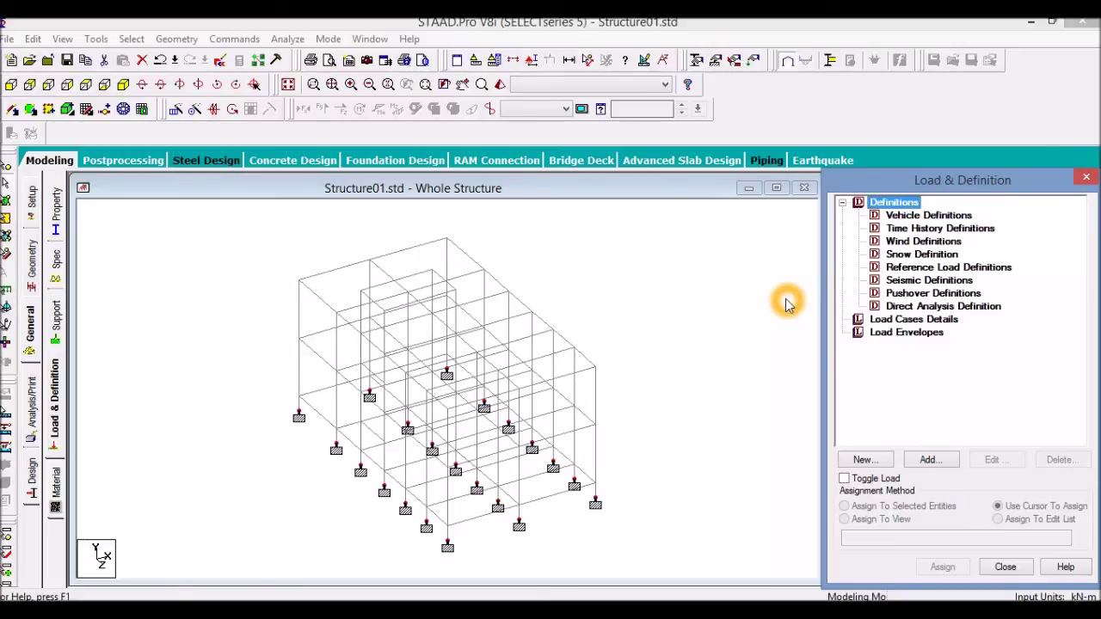
click(878, 324)
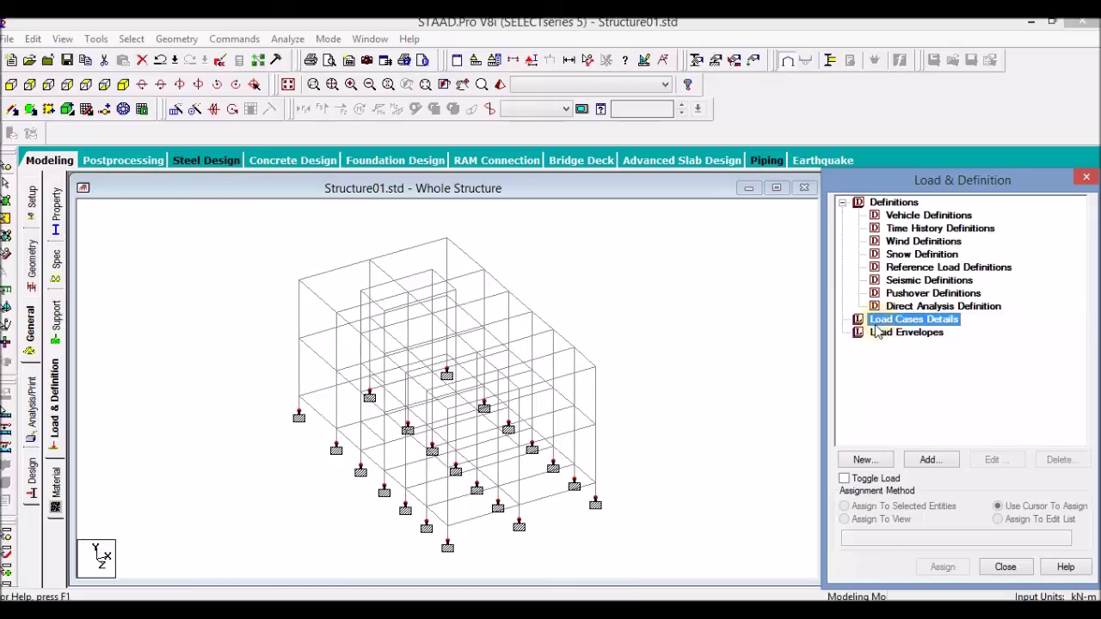
click(929, 461)
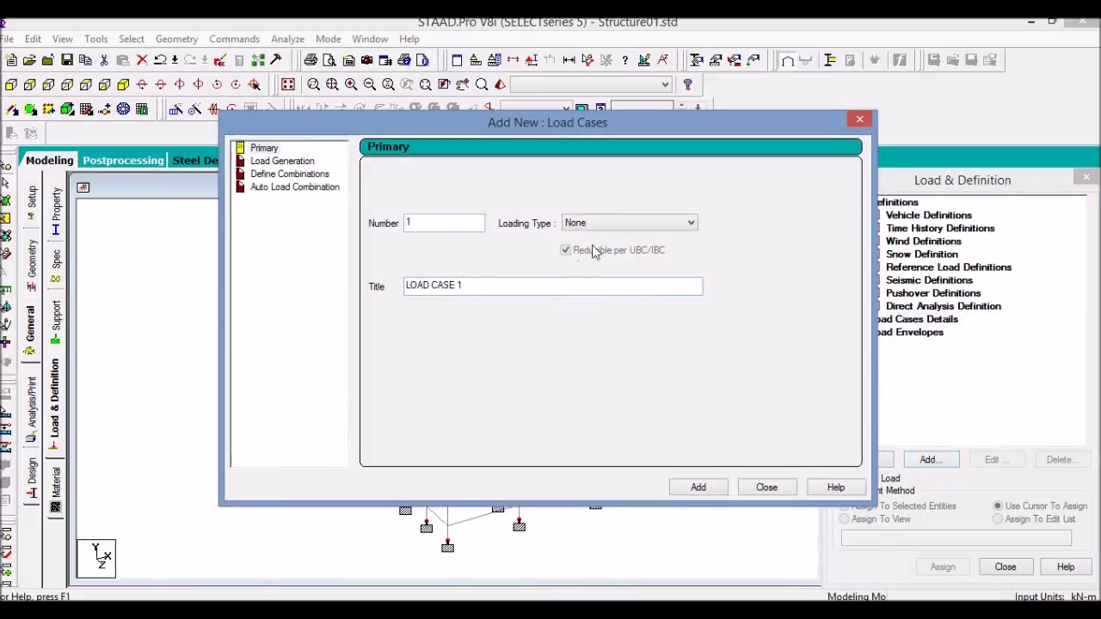
Add primary load case 1, titled Dead Load, with loading type Dead.
click(639, 224)
click(633, 240)
triple_click(502, 285)
text(Dead Load)
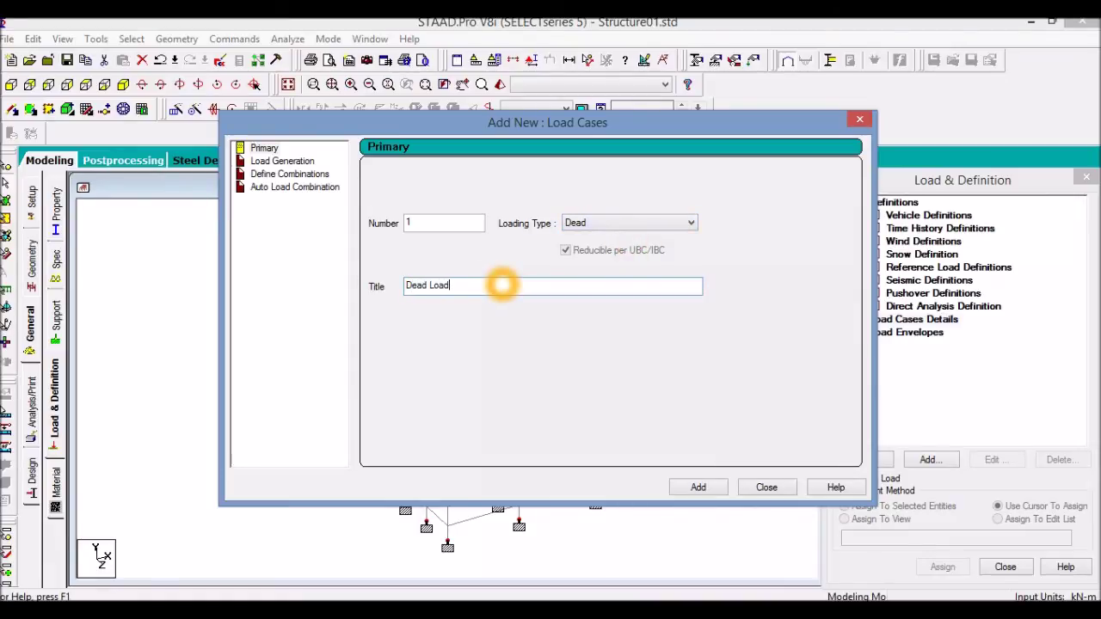
click(710, 492)
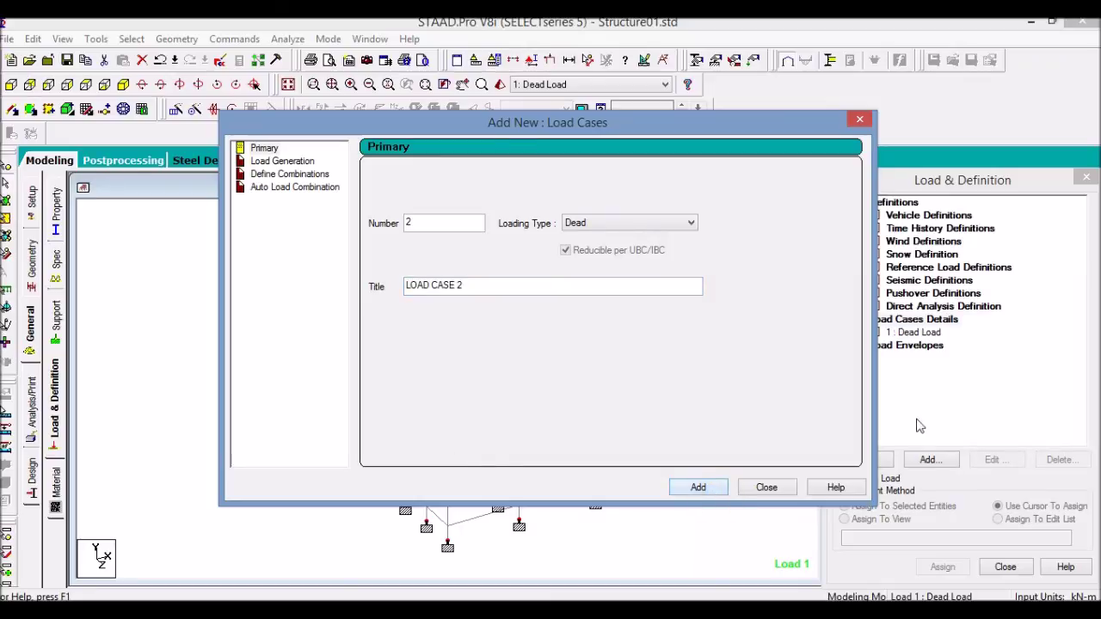
Add primary load case 2, titled Live Load, with loading type Live, and close the form.
click(664, 223)
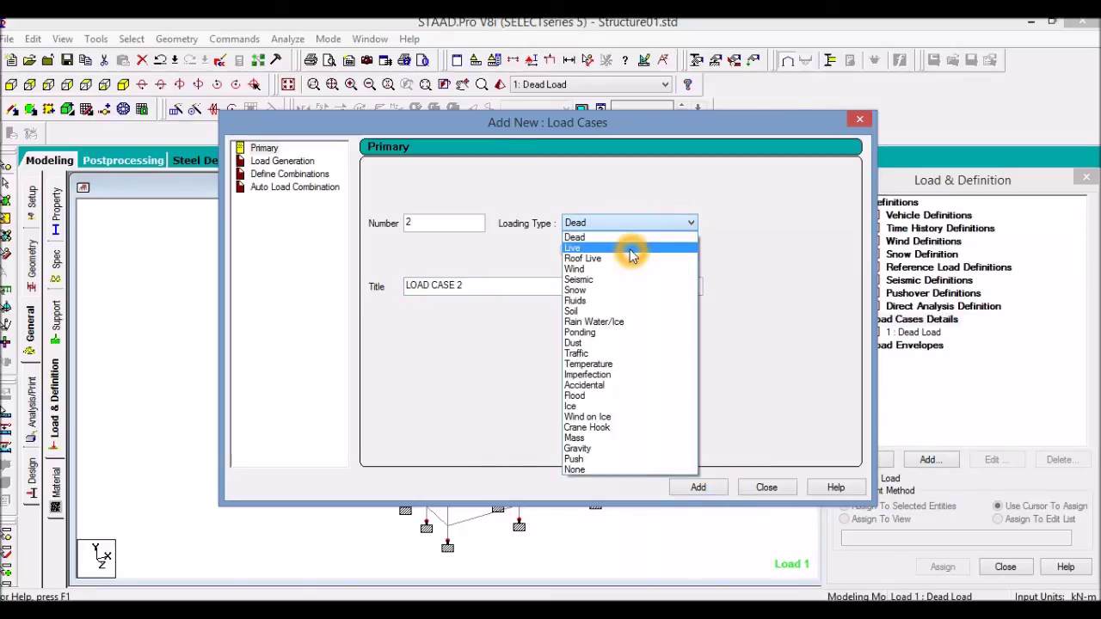
click(631, 242)
triple_click(467, 288)
key(BackSpace)
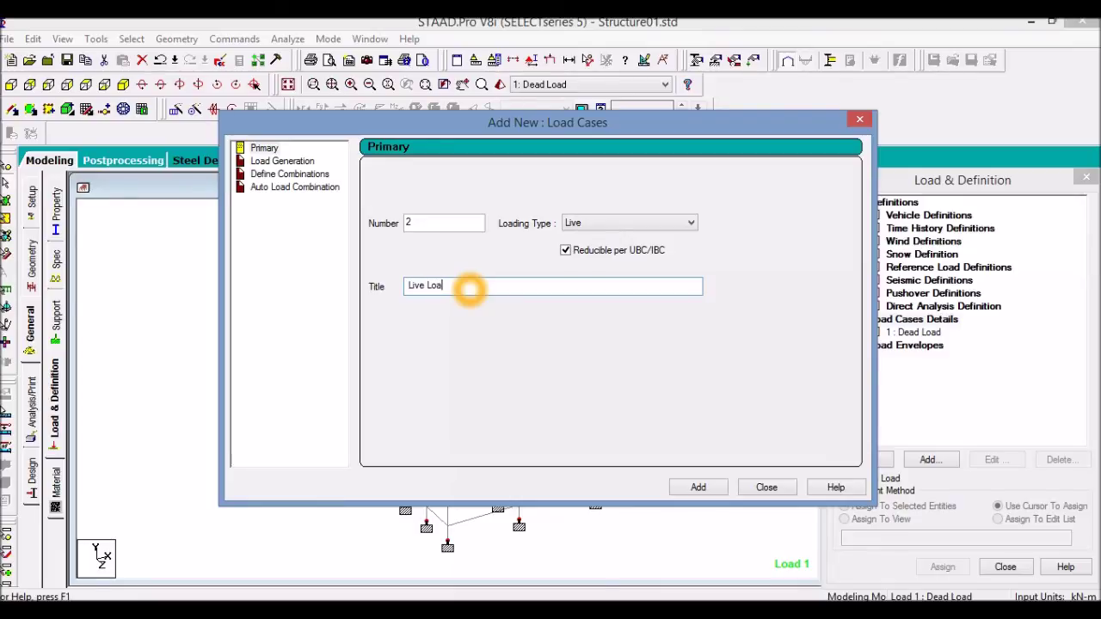
click(700, 488)
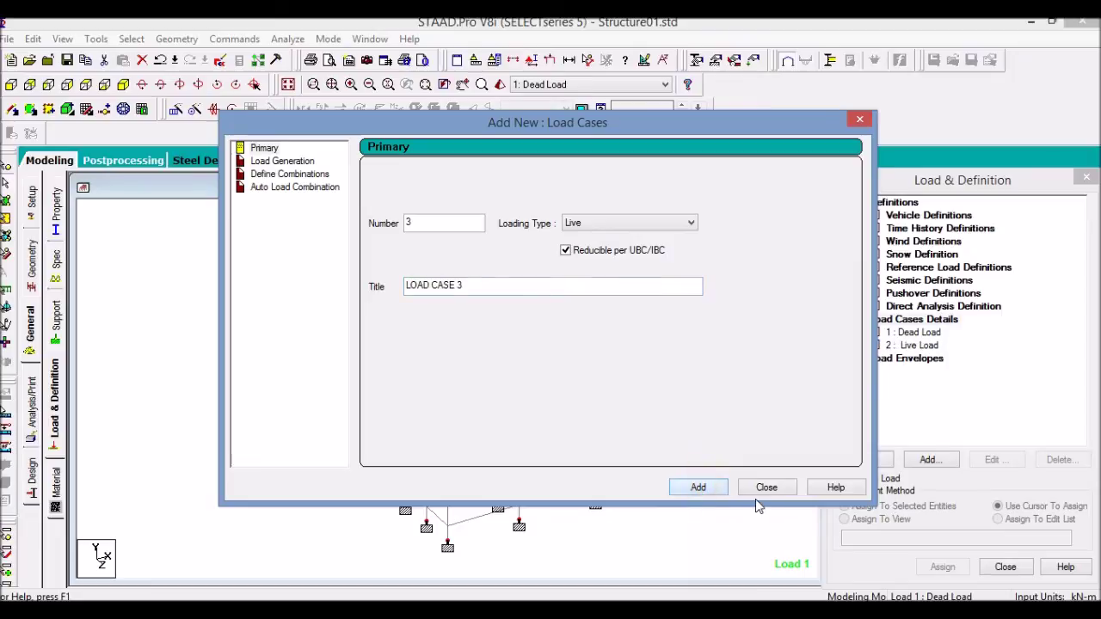
click(767, 487)
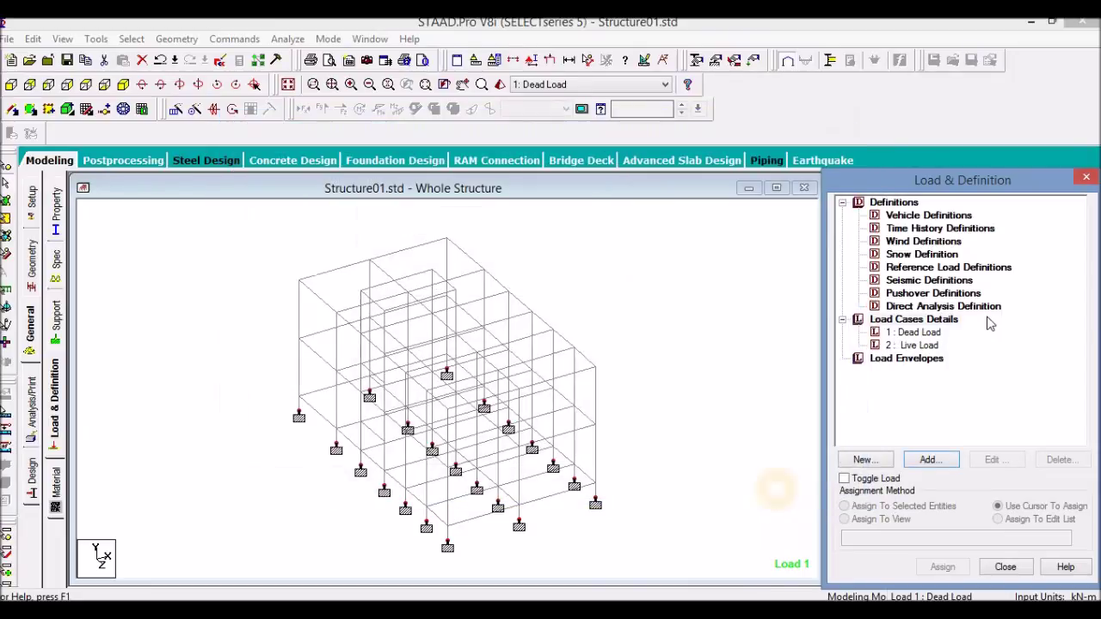
click(935, 348)
click(728, 396)
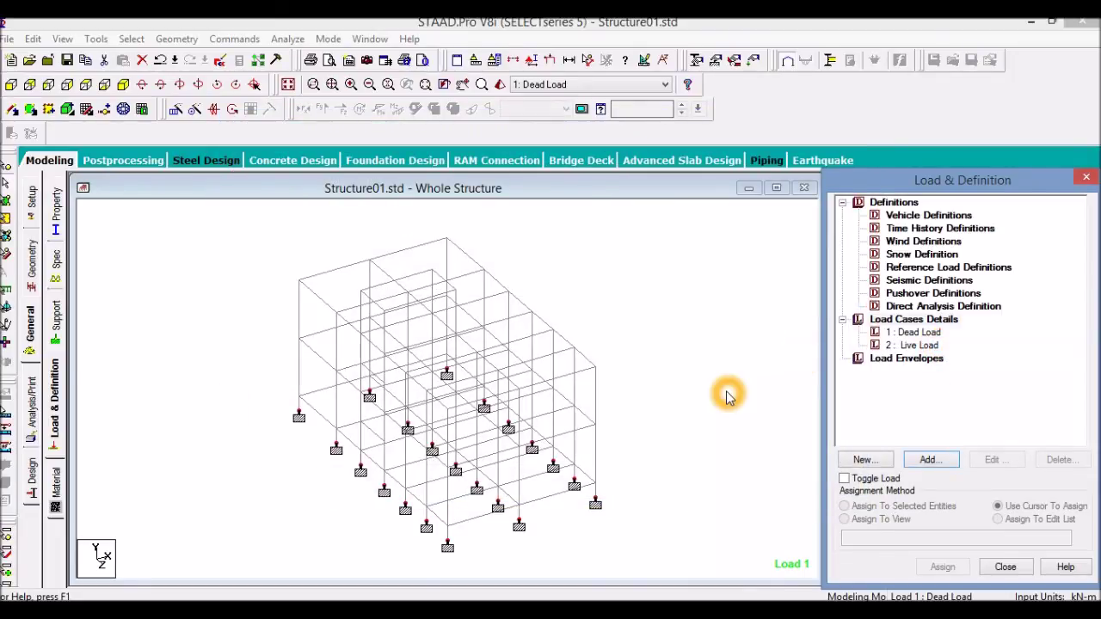